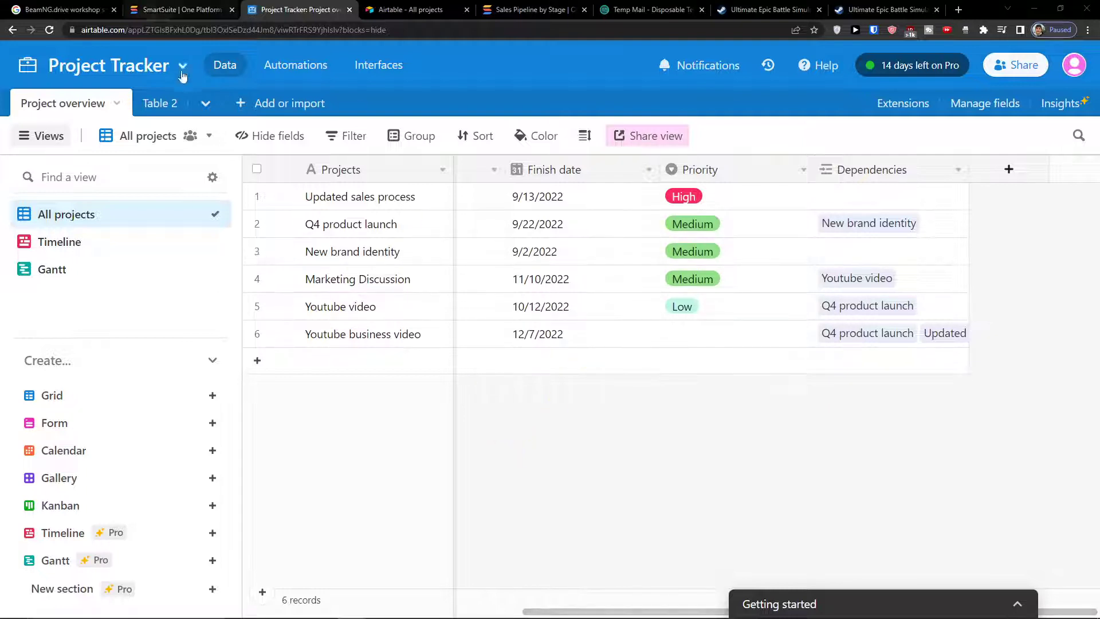
Step: Reopen the Project Tracker base from the bases home and collapse the Getting started guide
{"action": "left_click", "coordinate": [27, 65]}
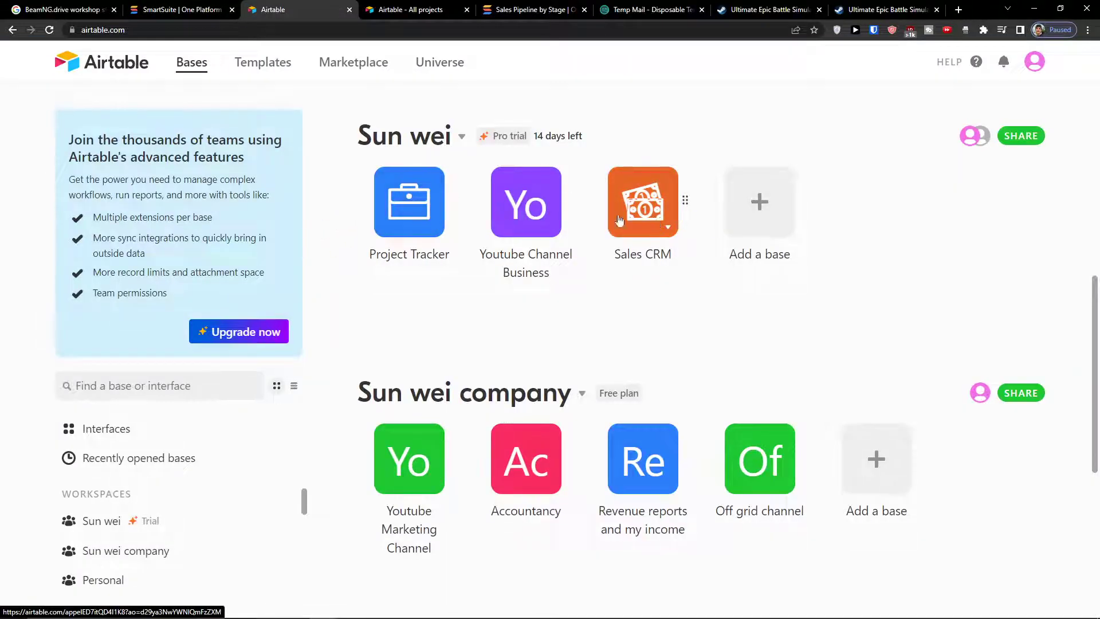
{"action": "left_click", "coordinate": [402, 200]}
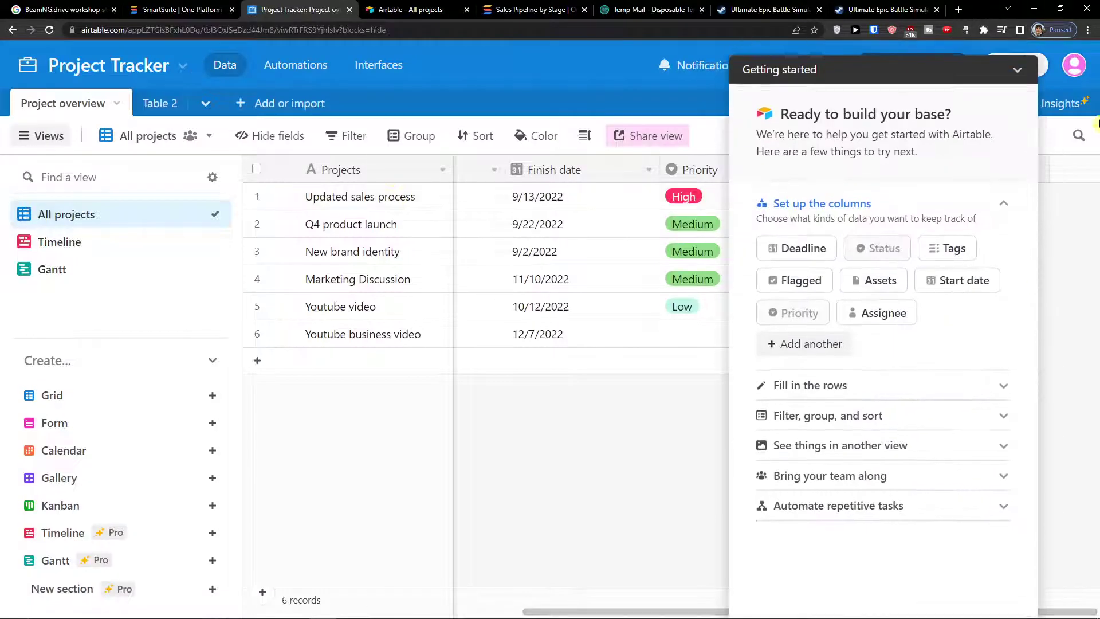
{"action": "left_click", "coordinate": [1018, 70]}
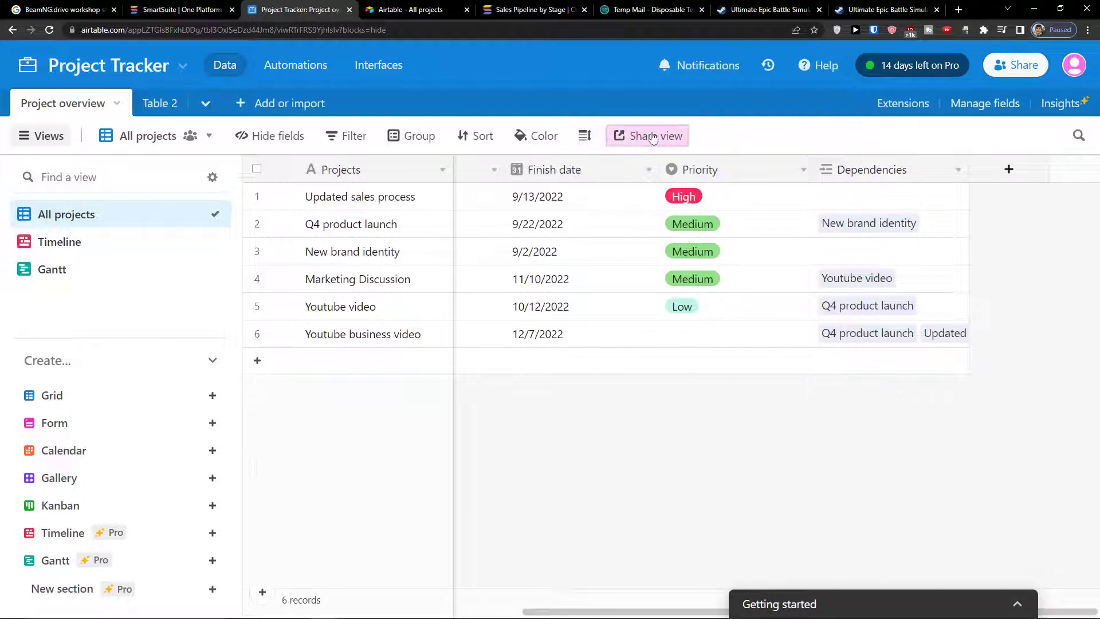
Step: In the All projects view's share settings, allow its data to be synced to other bases
{"action": "left_click", "coordinate": [653, 138]}
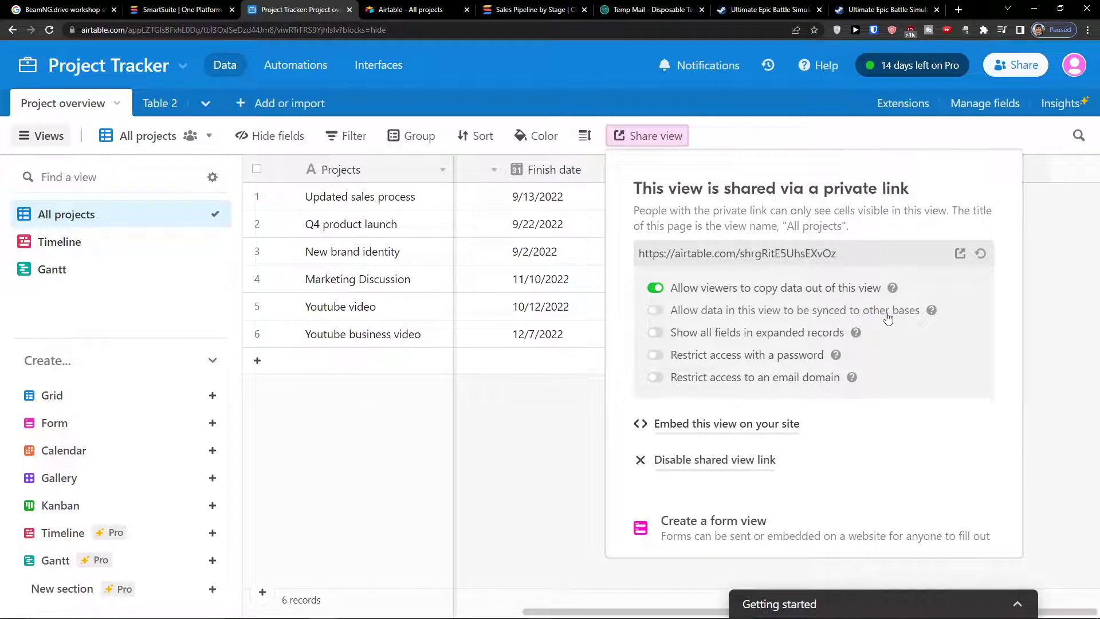
{"action": "left_click", "coordinate": [888, 313]}
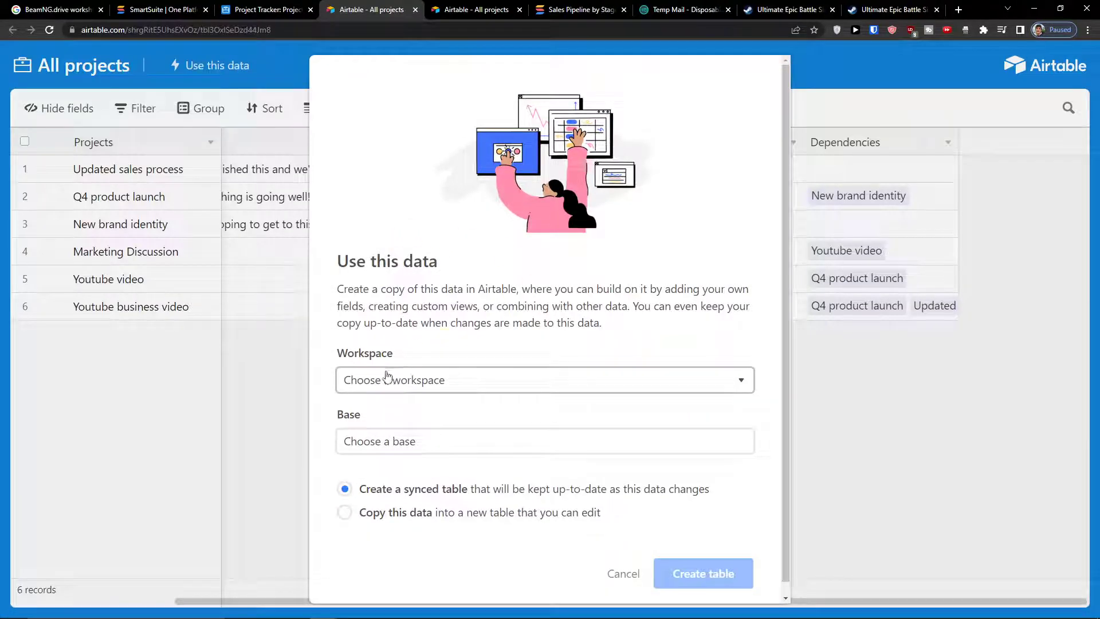
Step: Create a synced All projects table in the Sales CRM base of the chosen workspace
{"action": "left_click", "coordinate": [388, 376]}
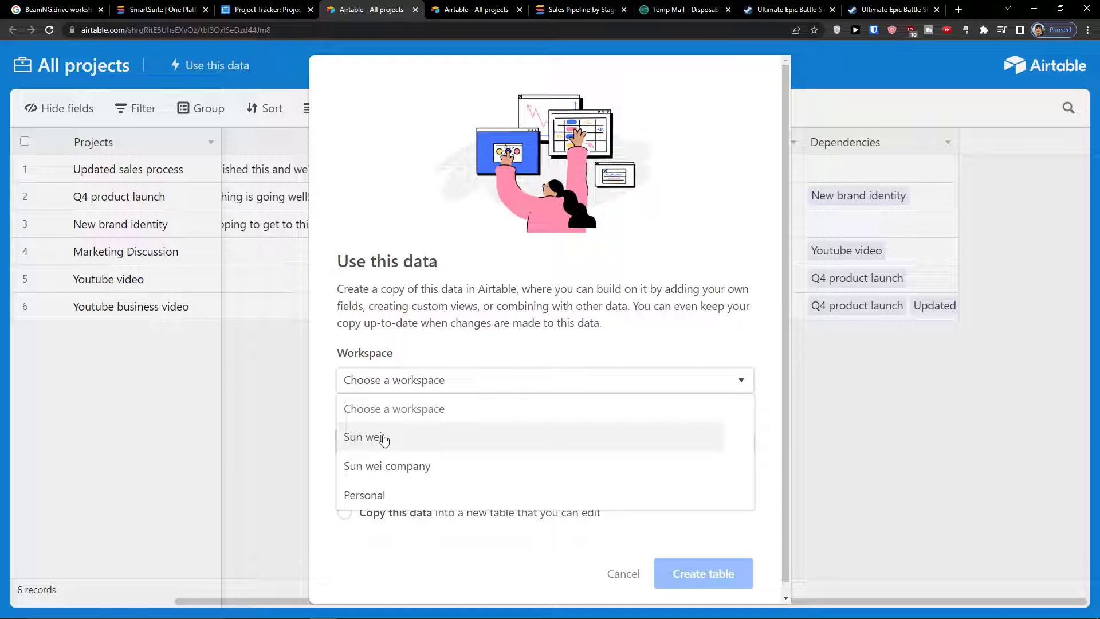
{"action": "left_click", "coordinate": [409, 446]}
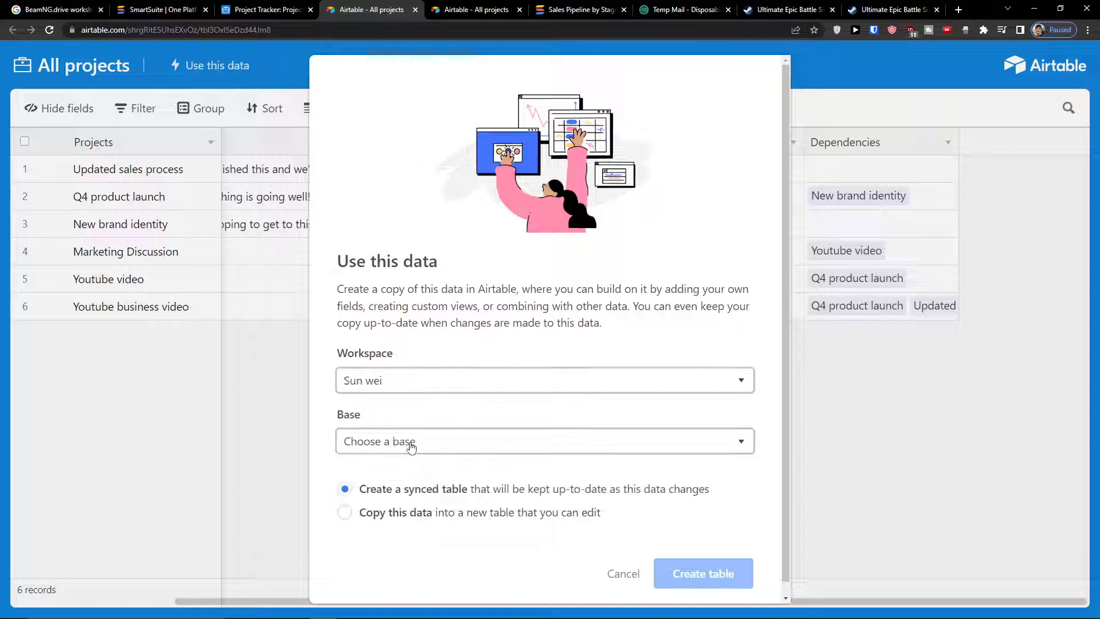
{"action": "left_click", "coordinate": [413, 446]}
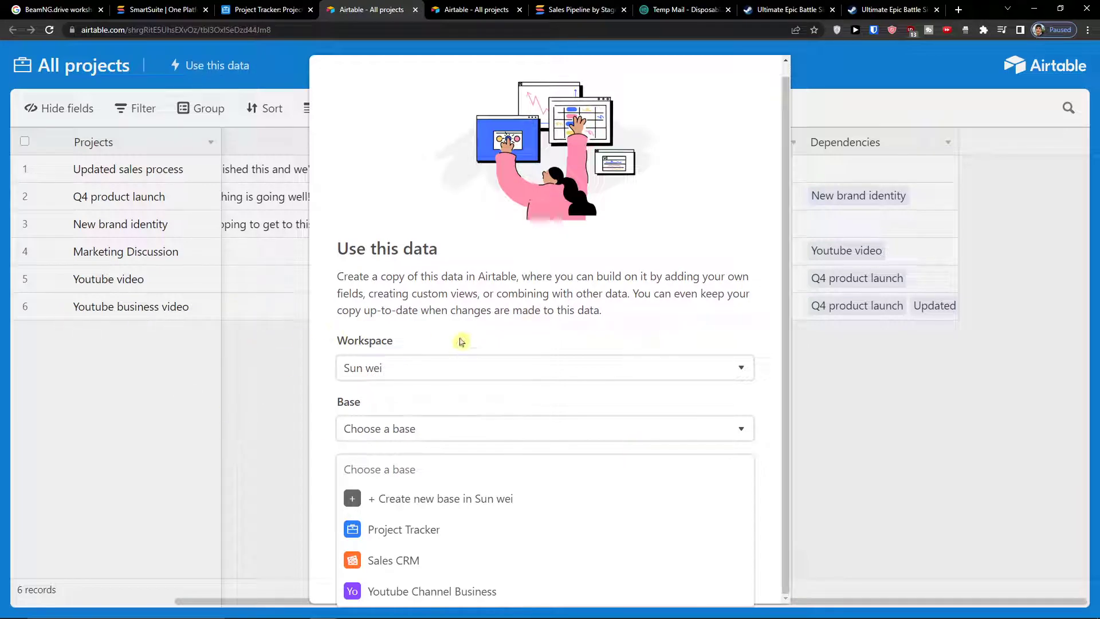
{"action": "left_click", "coordinate": [416, 568]}
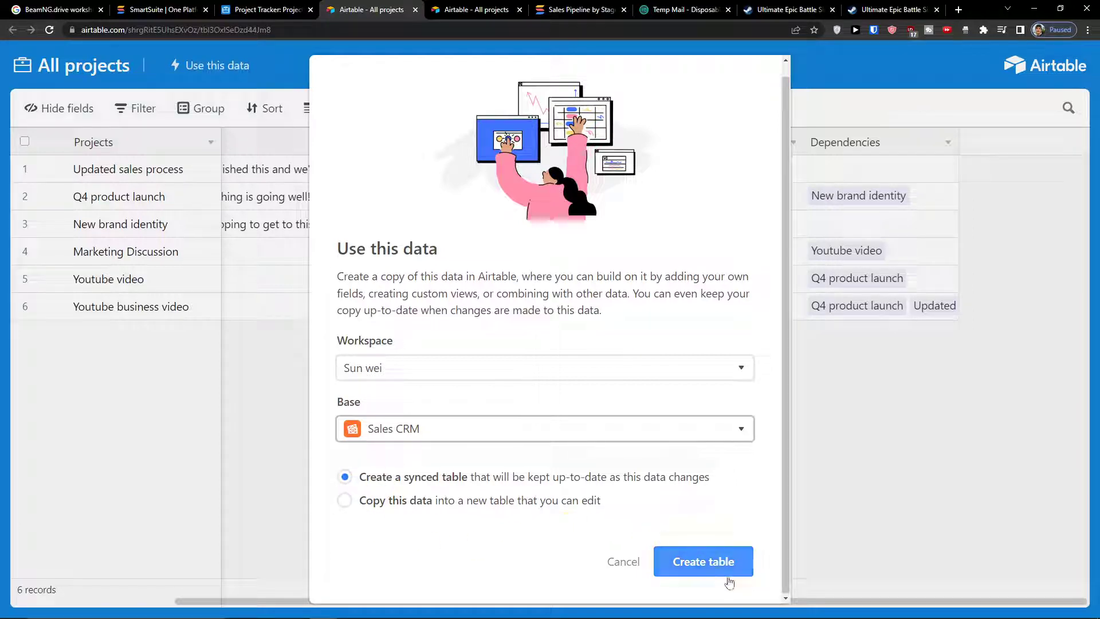
{"action": "left_click", "coordinate": [707, 563]}
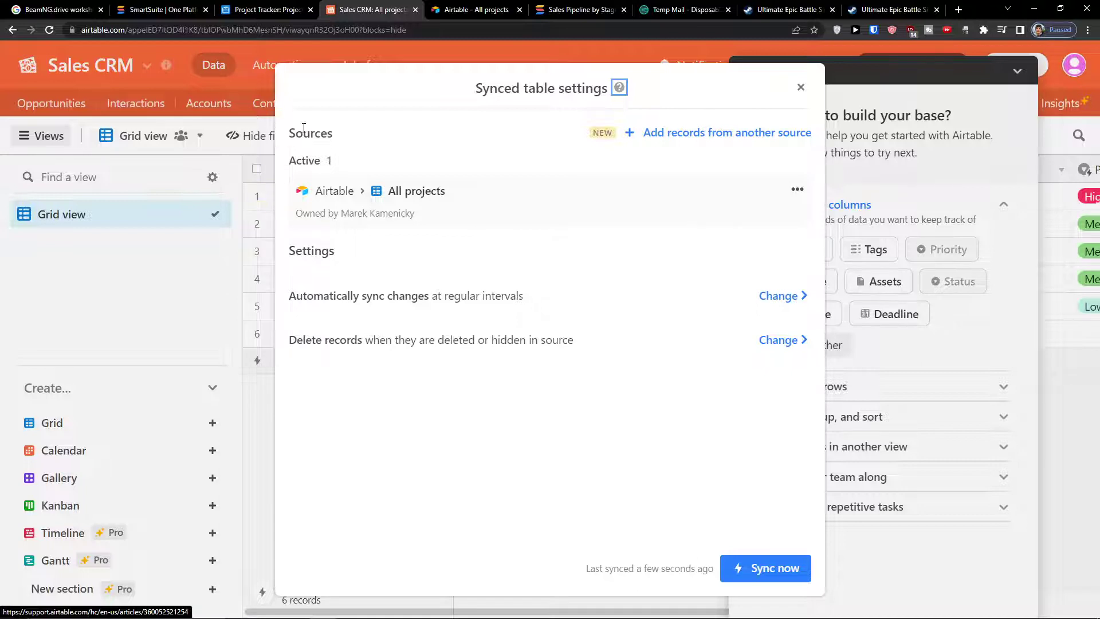
Step: Browse the other sources, keep syncing automatic, run Sync now, and close the settings
{"action": "left_click", "coordinate": [650, 140]}
{"action": "scroll", "coordinate": [642, 282], "scroll_direction": "down", "scroll_amount": 2}
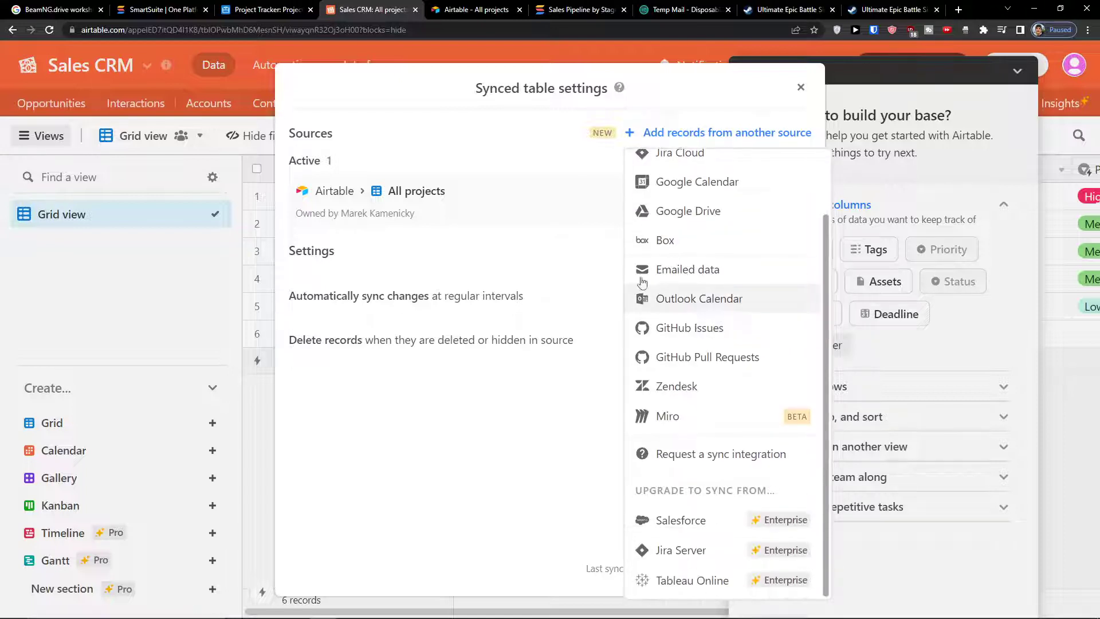
{"action": "left_click", "coordinate": [467, 111]}
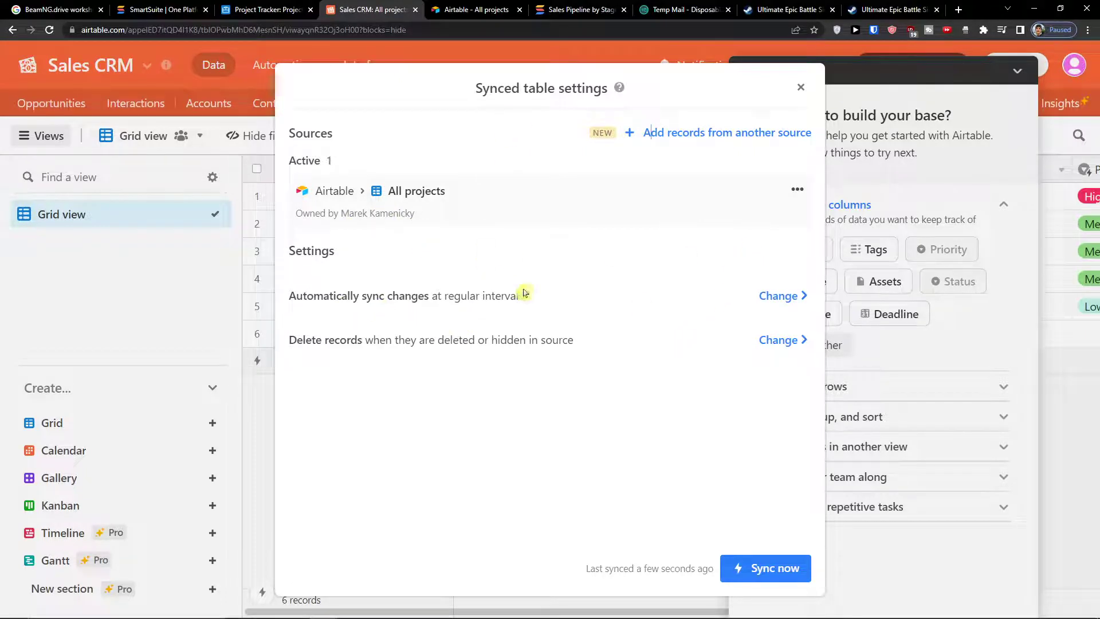
{"action": "left_click", "coordinate": [788, 299]}
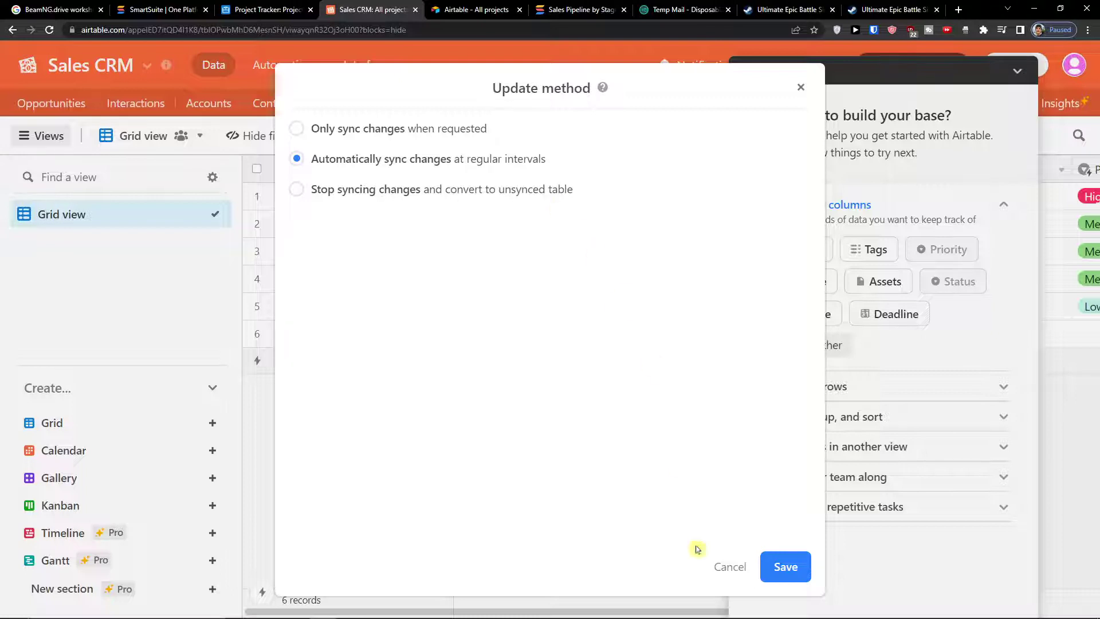
{"action": "left_click", "coordinate": [719, 565]}
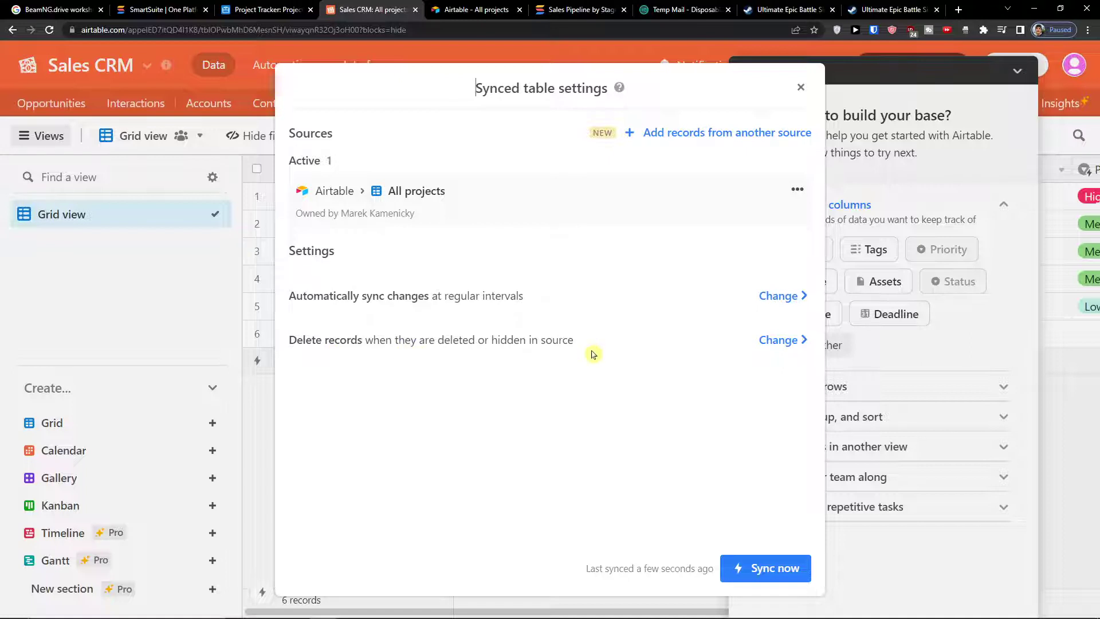
{"action": "left_click", "coordinate": [775, 574]}
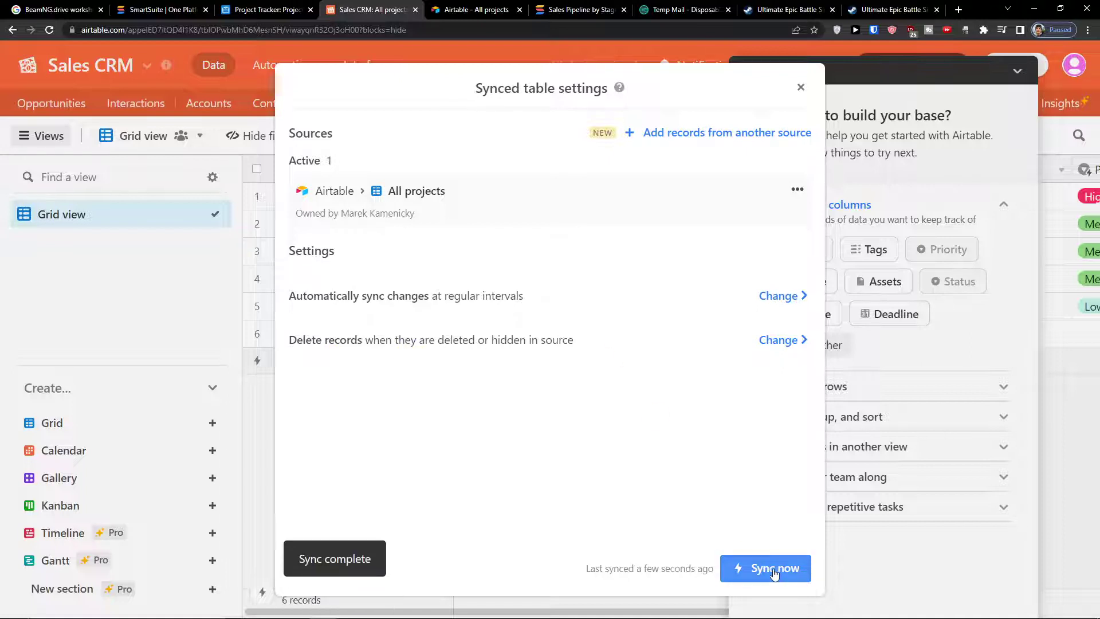
{"action": "left_click", "coordinate": [801, 88]}
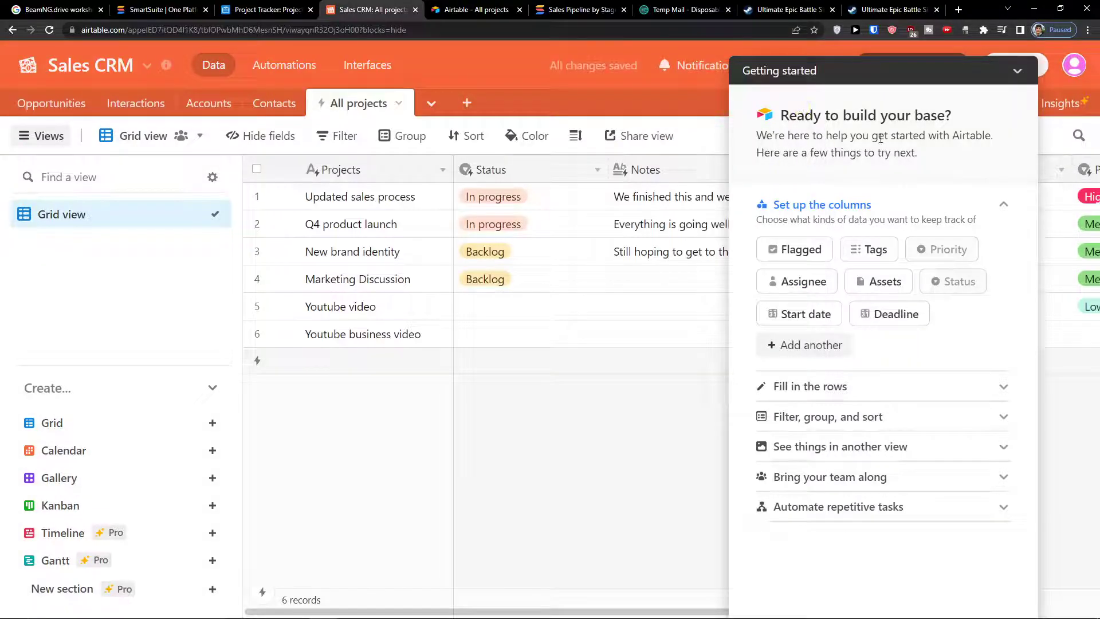
Step: Revisit the synced All projects table and check whether its Q4 product launch cell is editable
{"action": "left_click", "coordinate": [1018, 71]}
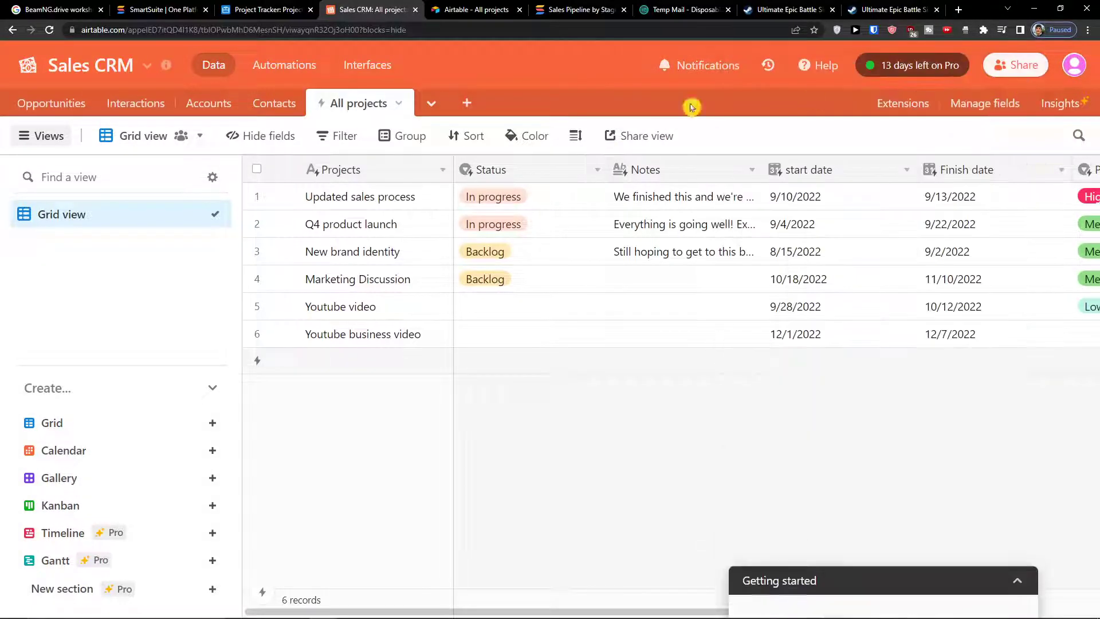
{"action": "left_click", "coordinate": [274, 103]}
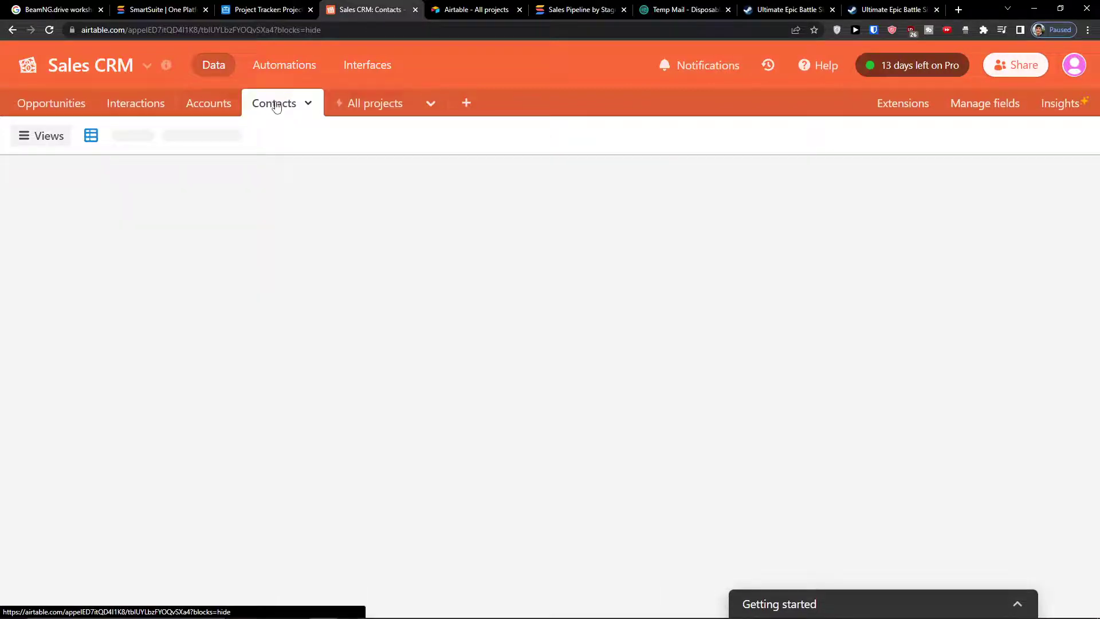
{"action": "left_click", "coordinate": [366, 106]}
{"action": "mouse_move", "coordinate": [323, 109]}
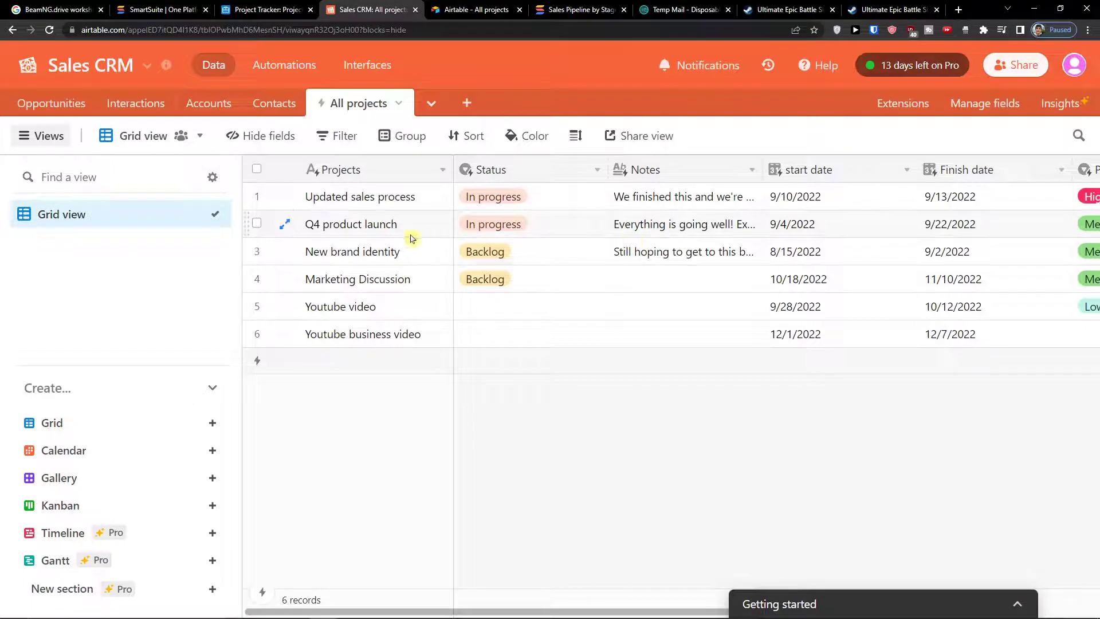
{"action": "left_click", "coordinate": [374, 229]}
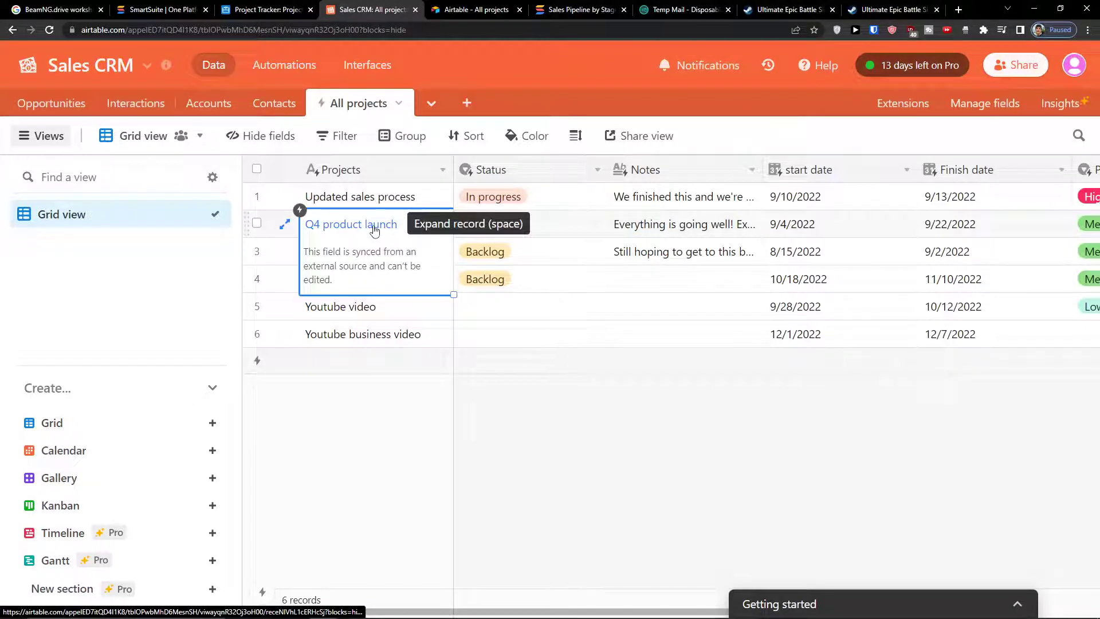
{"action": "left_click", "coordinate": [393, 405]}
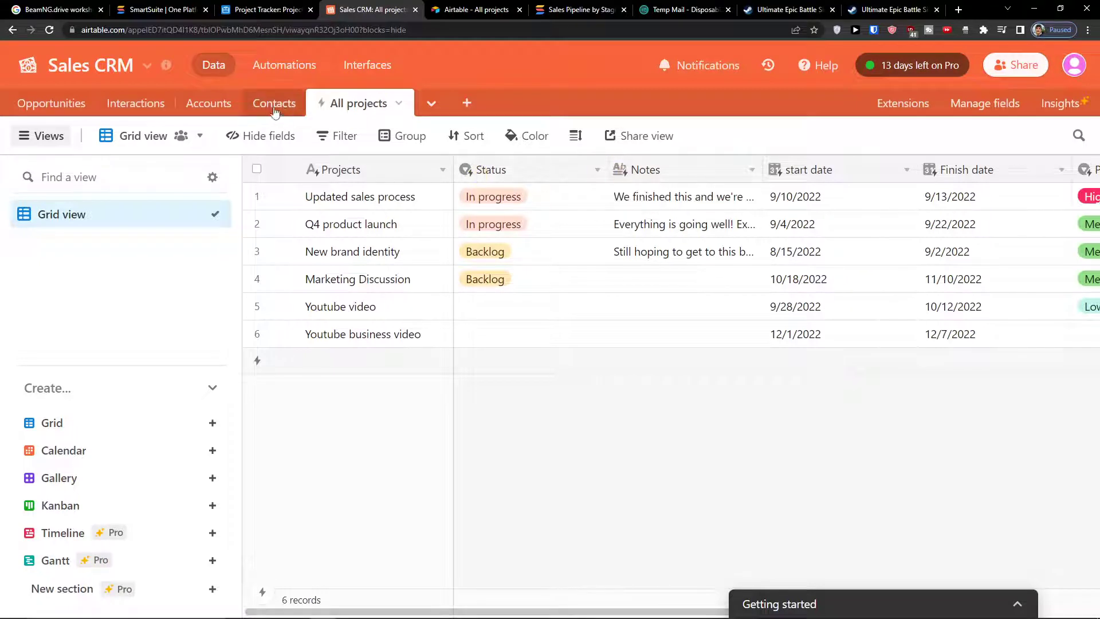
{"action": "mouse_move", "coordinate": [324, 108]}
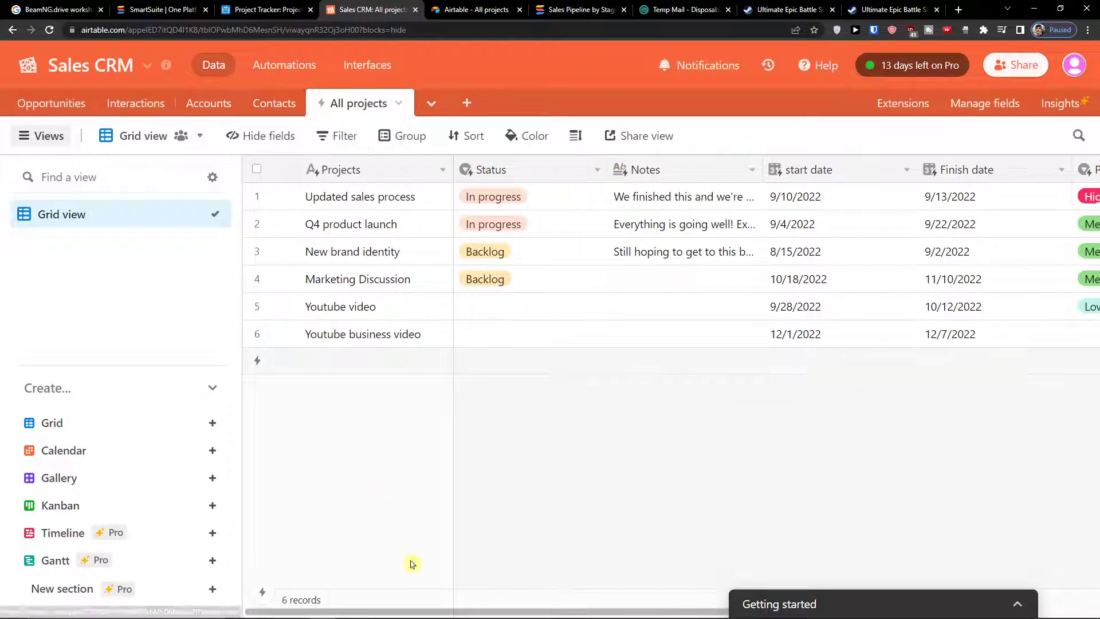
{"action": "left_click_drag", "start_coordinate": [422, 611], "coordinate": [712, 604]}
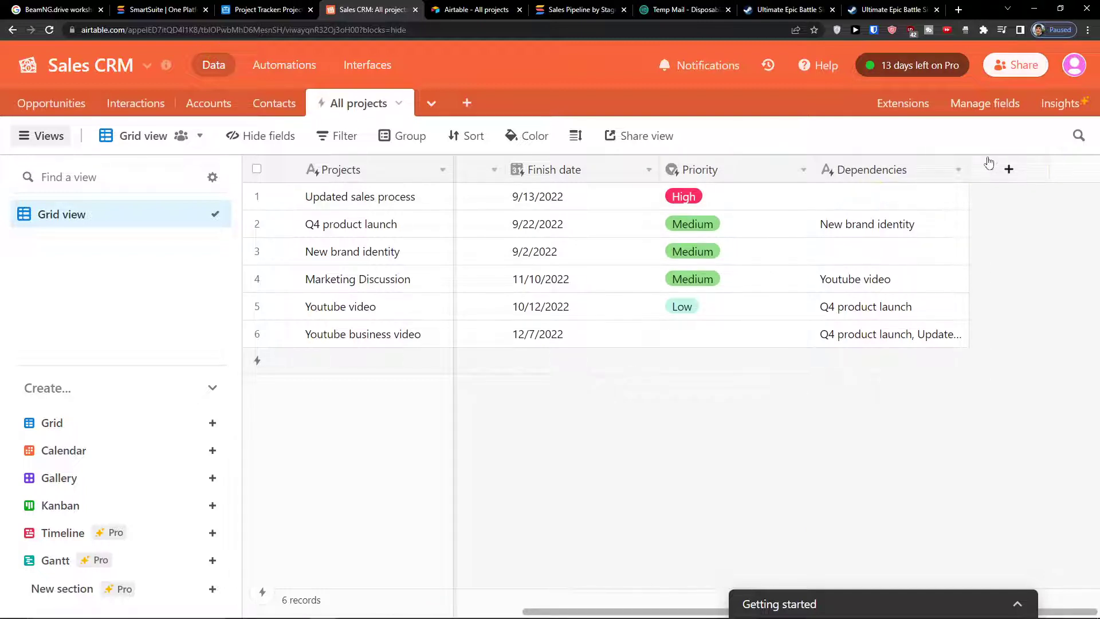
Step: Add an Email-type field named 'email' to the All projects table
{"action": "left_click", "coordinate": [1001, 169]}
{"action": "scroll", "coordinate": [837, 336], "scroll_direction": "down", "scroll_amount": 4}
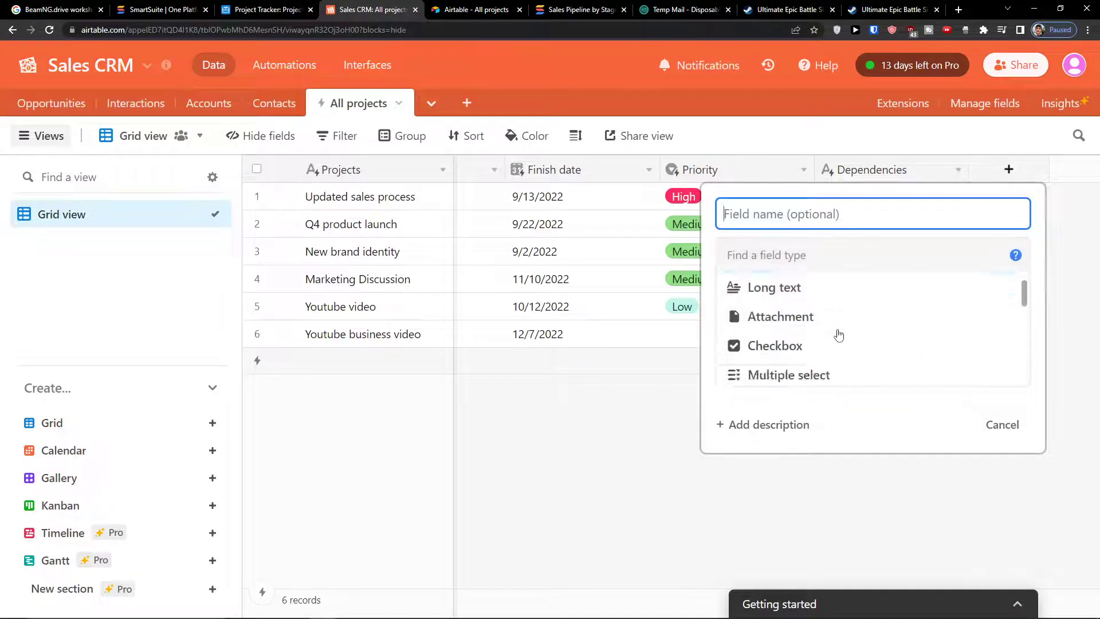
{"action": "scroll", "coordinate": [837, 333], "scroll_direction": "down", "scroll_amount": 2}
{"action": "left_click", "coordinate": [828, 282]}
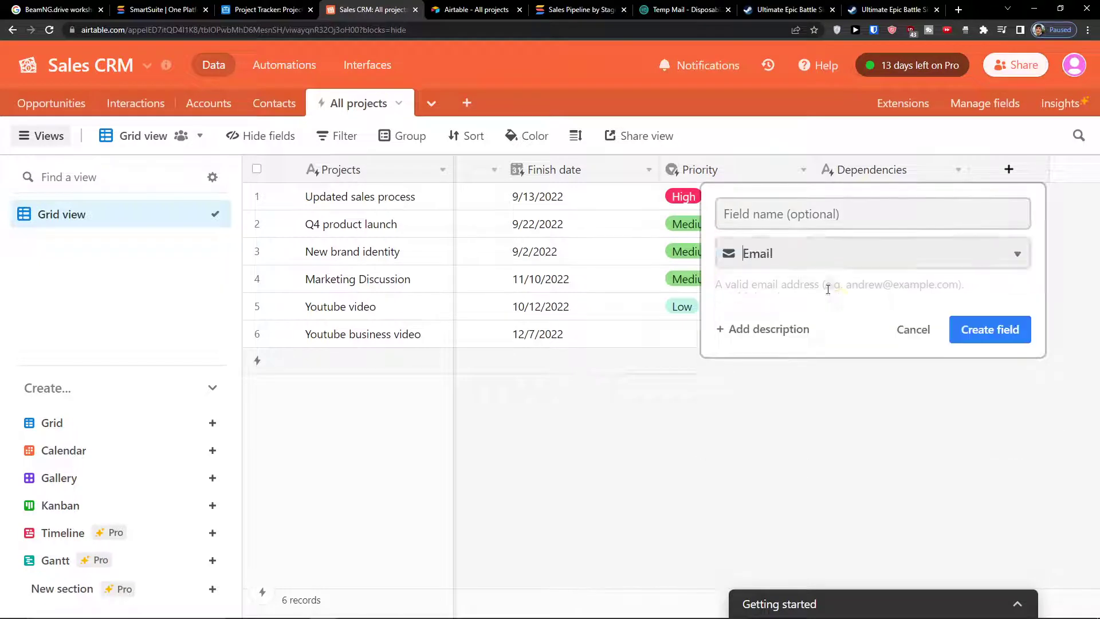
{"action": "left_click", "coordinate": [822, 210]}
{"action": "type", "text": "email"}
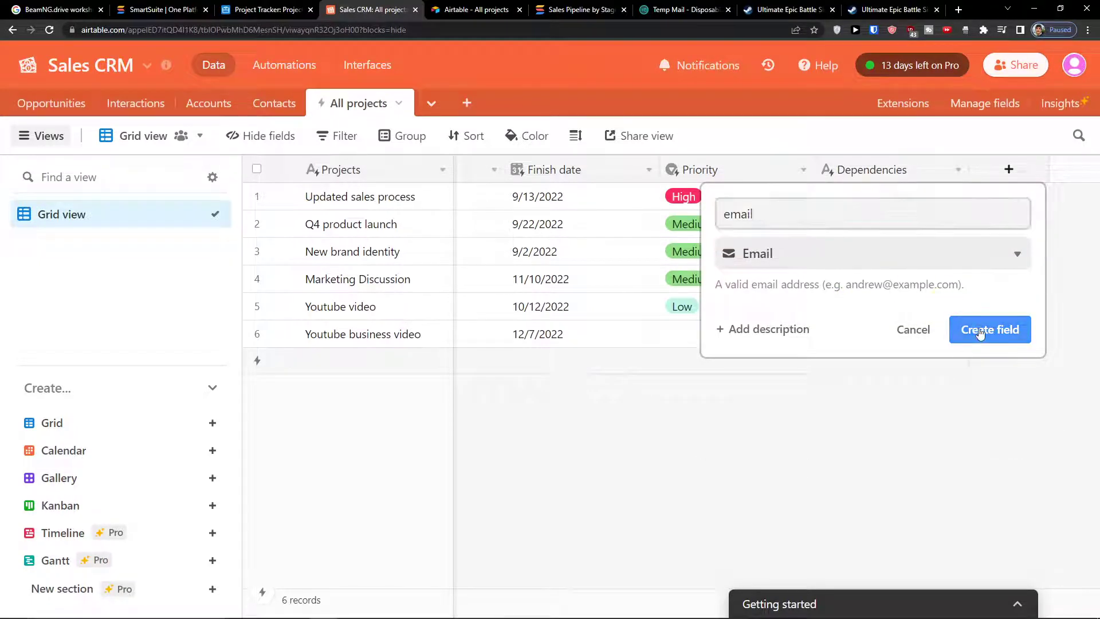
{"action": "left_click", "coordinate": [985, 330]}
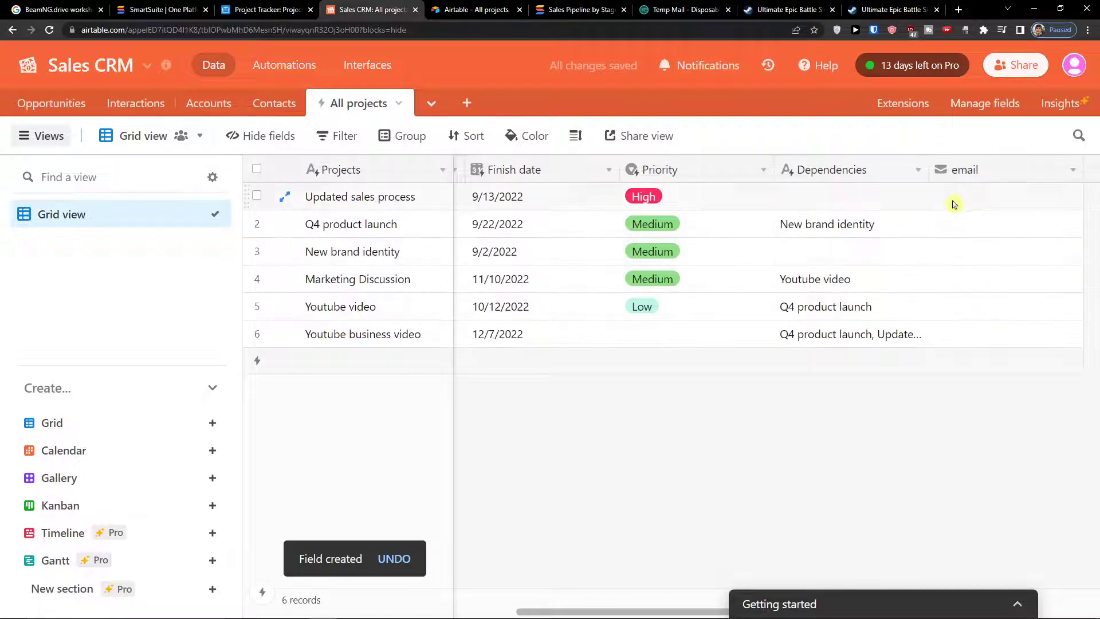
Step: View and close the Sales CRM base info panel, then return to the bases list
{"action": "left_click", "coordinate": [134, 67]}
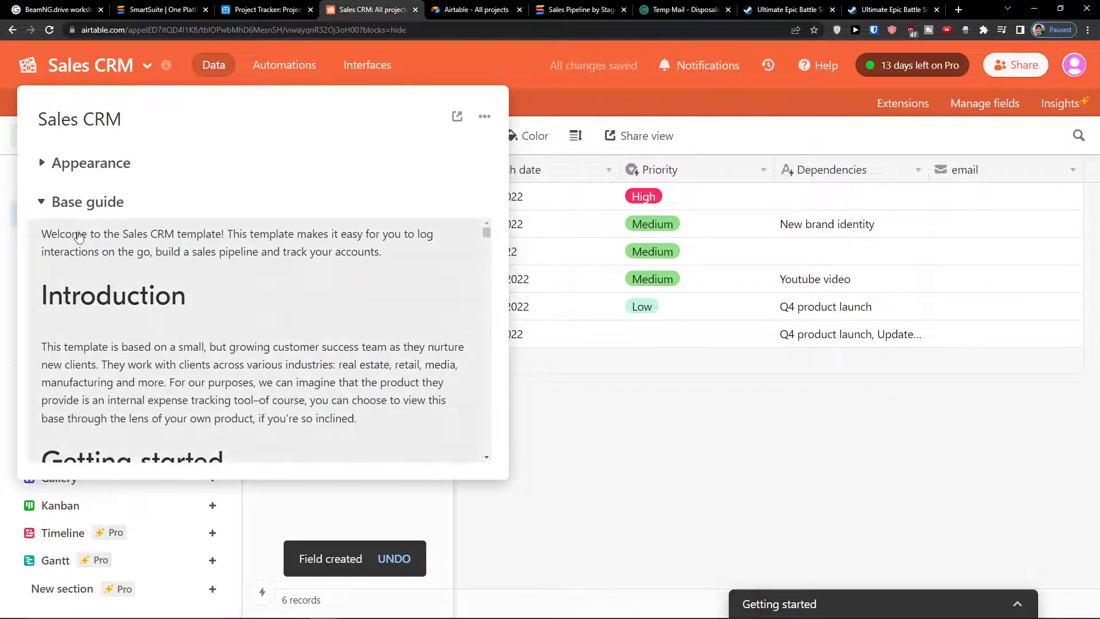
{"action": "left_click", "coordinate": [149, 68]}
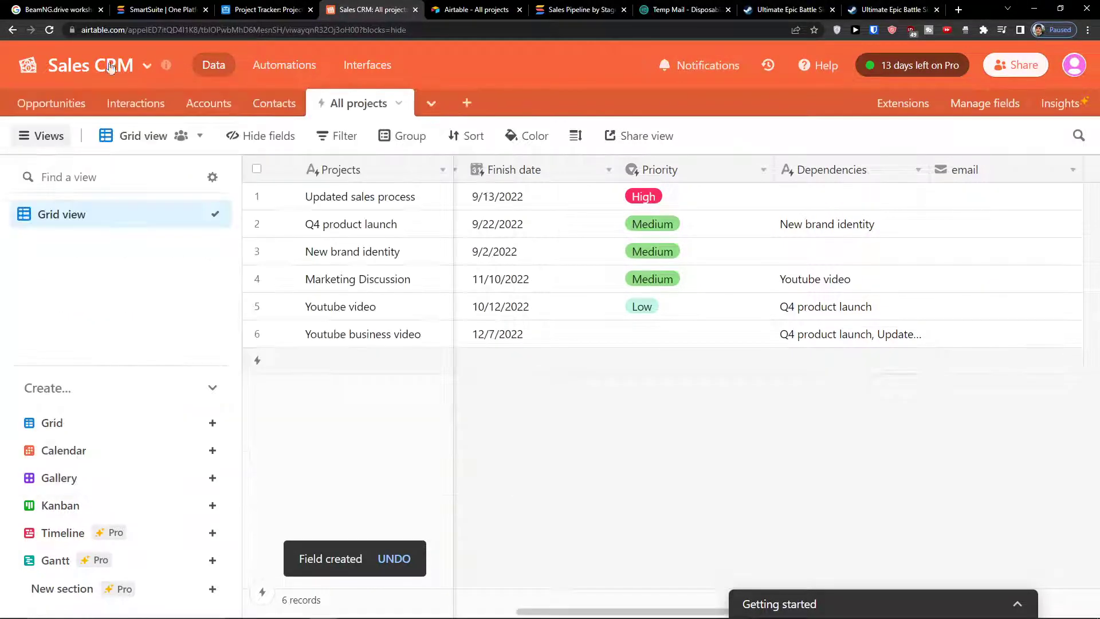
{"action": "left_click", "coordinate": [27, 65]}
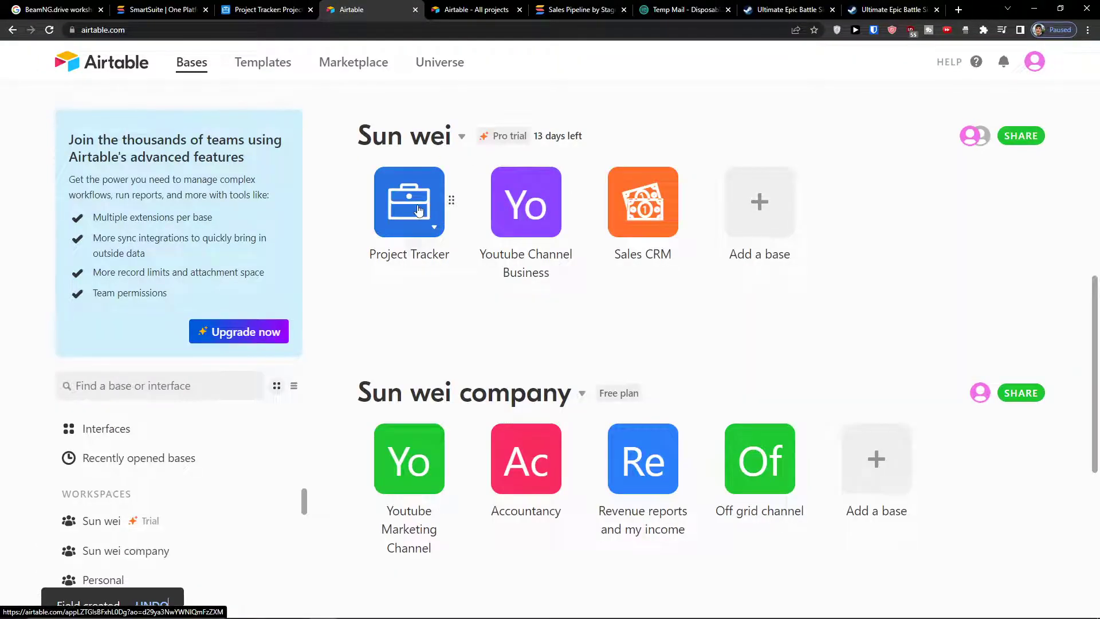
Step: In Project Tracker, add a new project record named 'youtube video to do'
{"action": "left_click", "coordinate": [420, 207]}
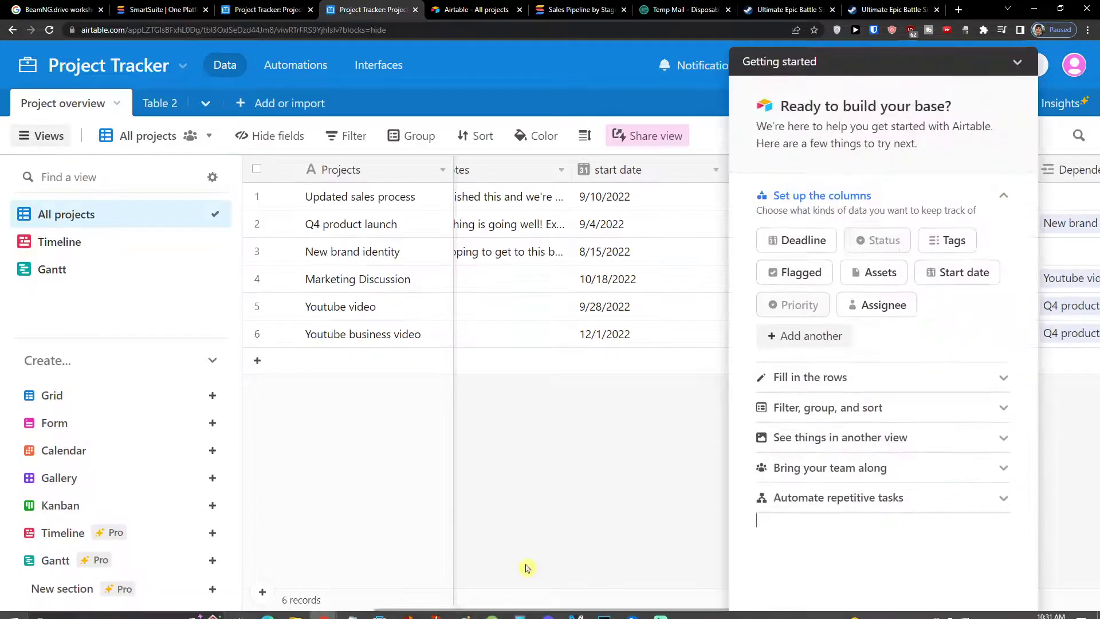
{"action": "left_click", "coordinate": [1016, 73]}
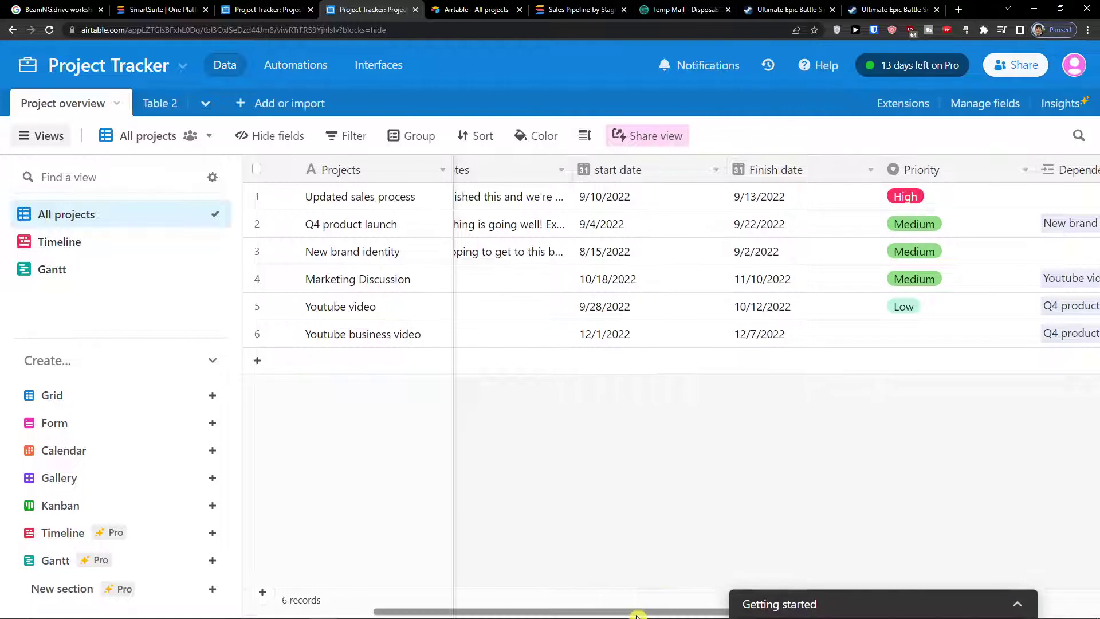
{"action": "scroll", "coordinate": [538, 575], "scroll_direction": "left", "scroll_amount": 8}
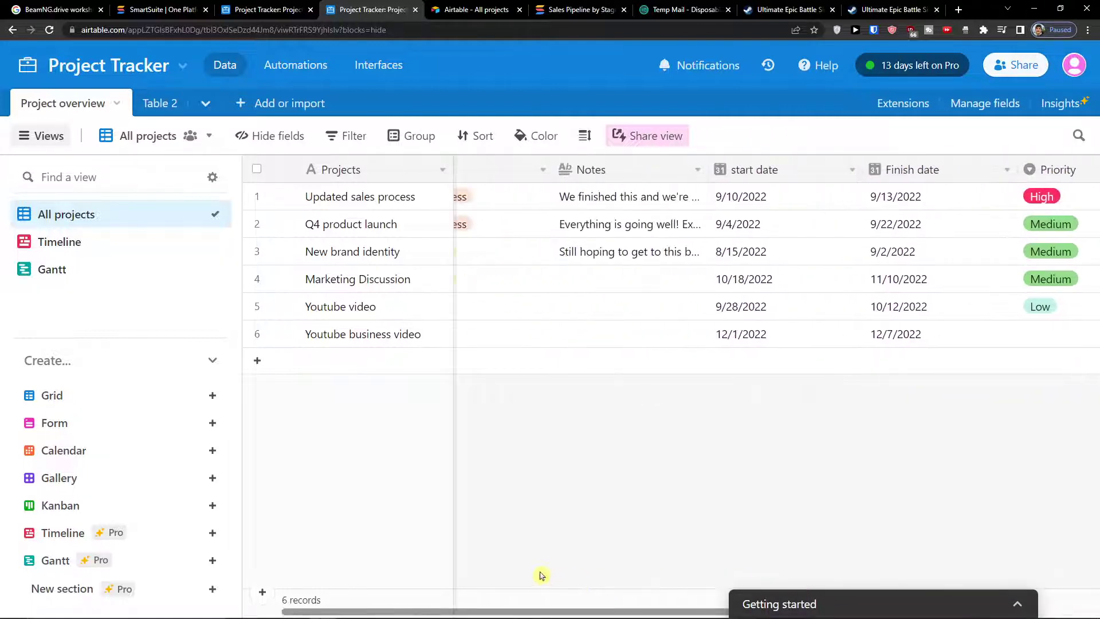
{"action": "left_click", "coordinate": [334, 359]}
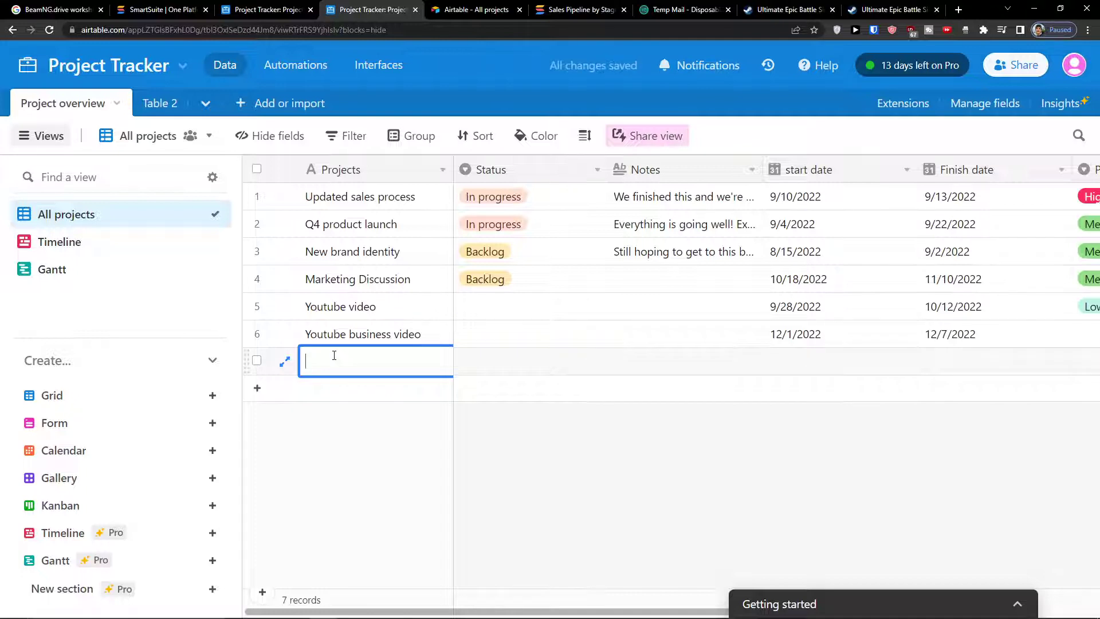
{"action": "type", "text": "u"}
{"action": "type", "text": "y"}
{"action": "key", "text": "Return"}
{"action": "key", "text": "shift+Return"}
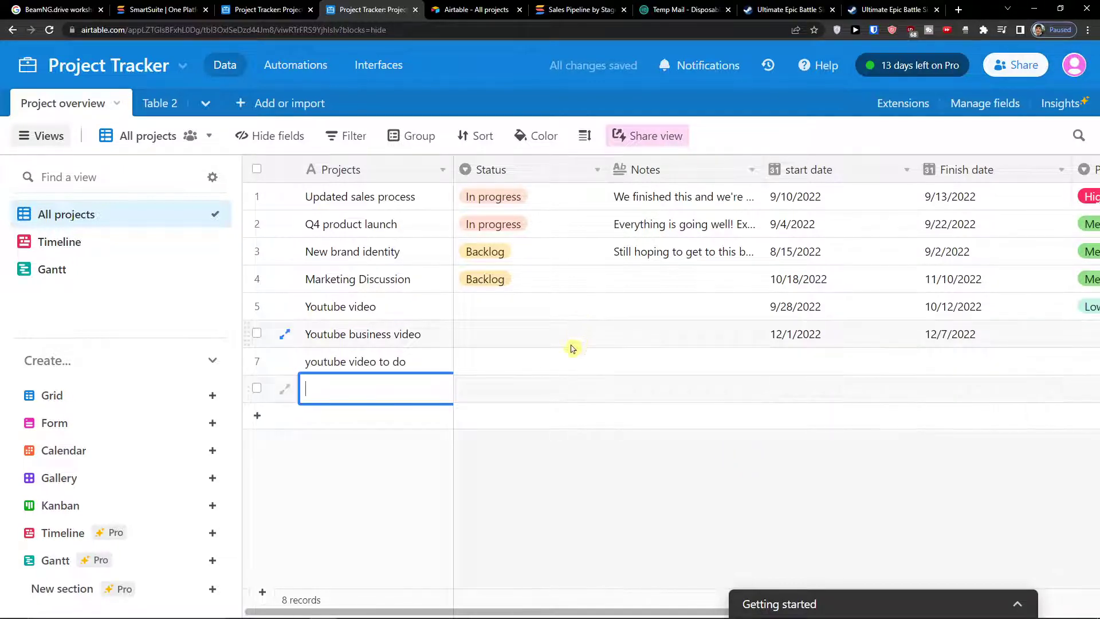
Step: Set row 7's Status to Backlog and row 8's Priority to Medium, then return to the bases list
{"action": "left_click", "coordinate": [570, 359]}
{"action": "left_click", "coordinate": [569, 359]}
{"action": "left_click", "coordinate": [485, 449]}
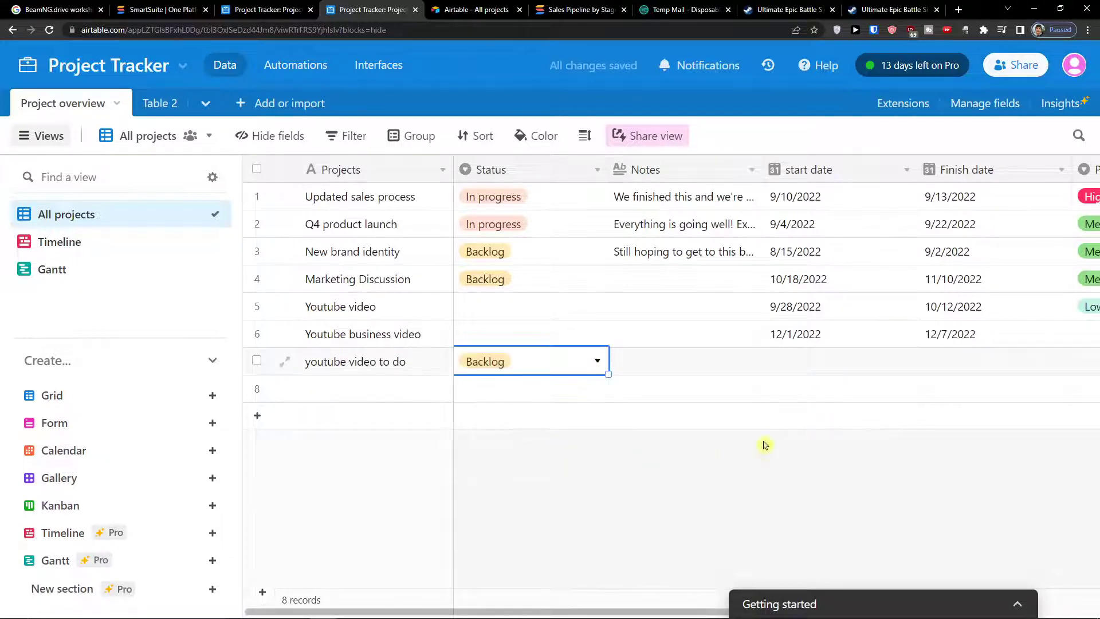
{"action": "left_click", "coordinate": [1094, 387]}
{"action": "left_click", "coordinate": [955, 391]}
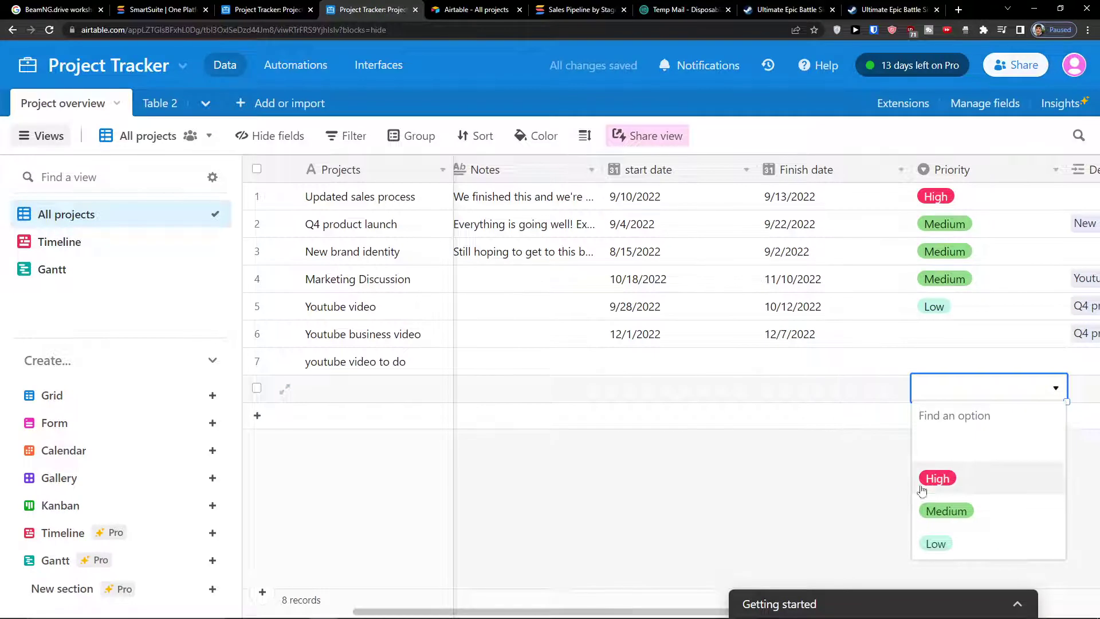
{"action": "left_click", "coordinate": [934, 510]}
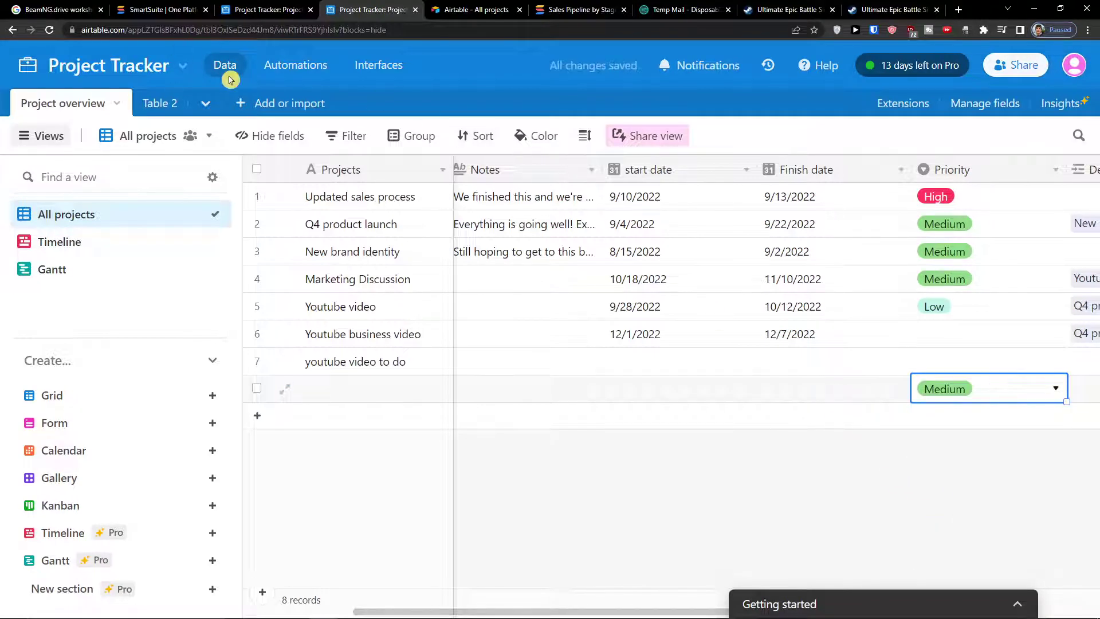
{"action": "left_click", "coordinate": [27, 64]}
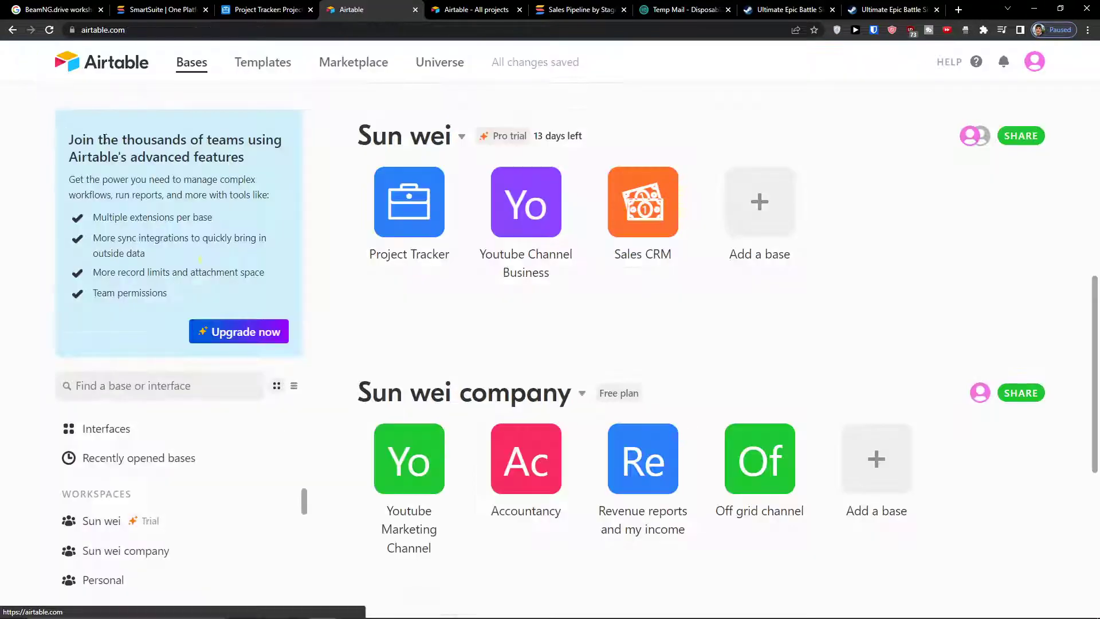
Step: In Sales CRM, reload and run Sync now on All projects so it shows 8 records
{"action": "left_click", "coordinate": [644, 238]}
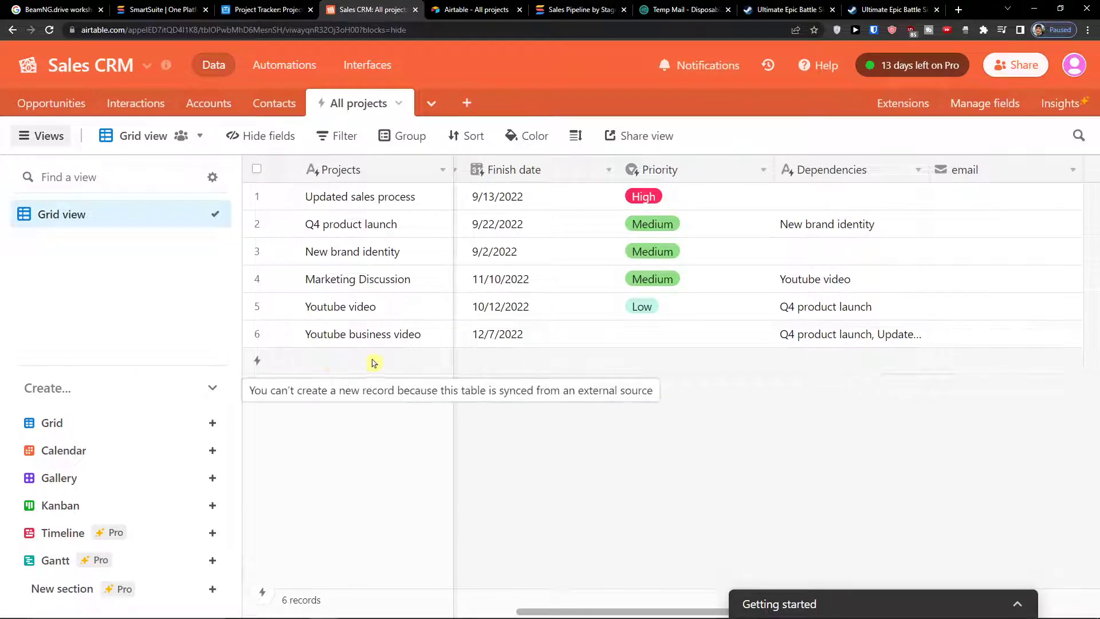
{"action": "left_click", "coordinate": [51, 27]}
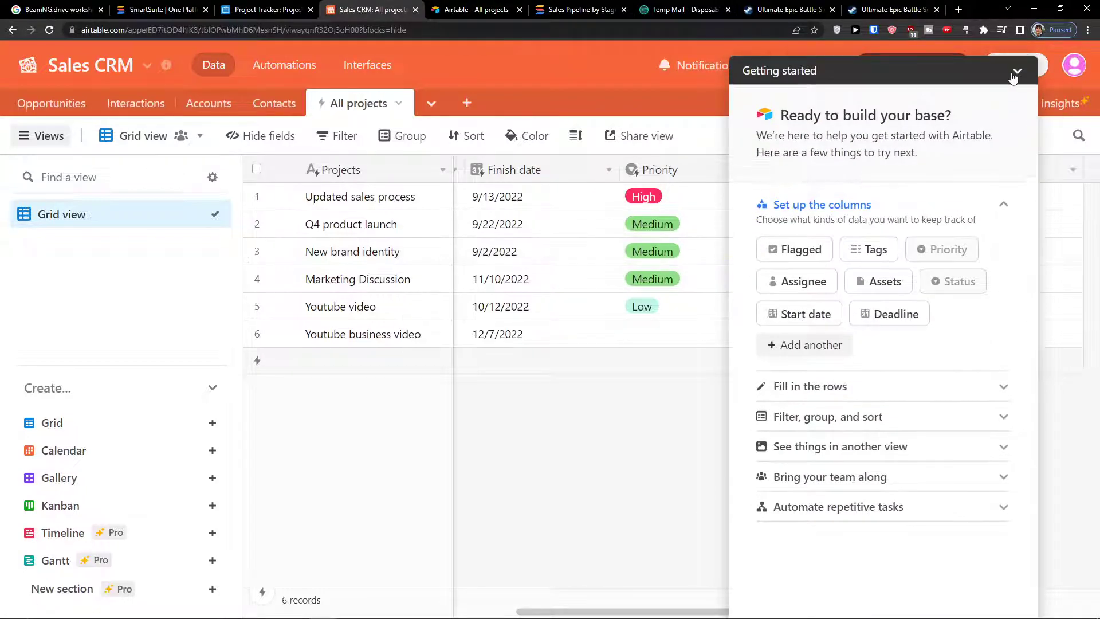
{"action": "left_click", "coordinate": [1017, 72]}
{"action": "left_click", "coordinate": [399, 103]}
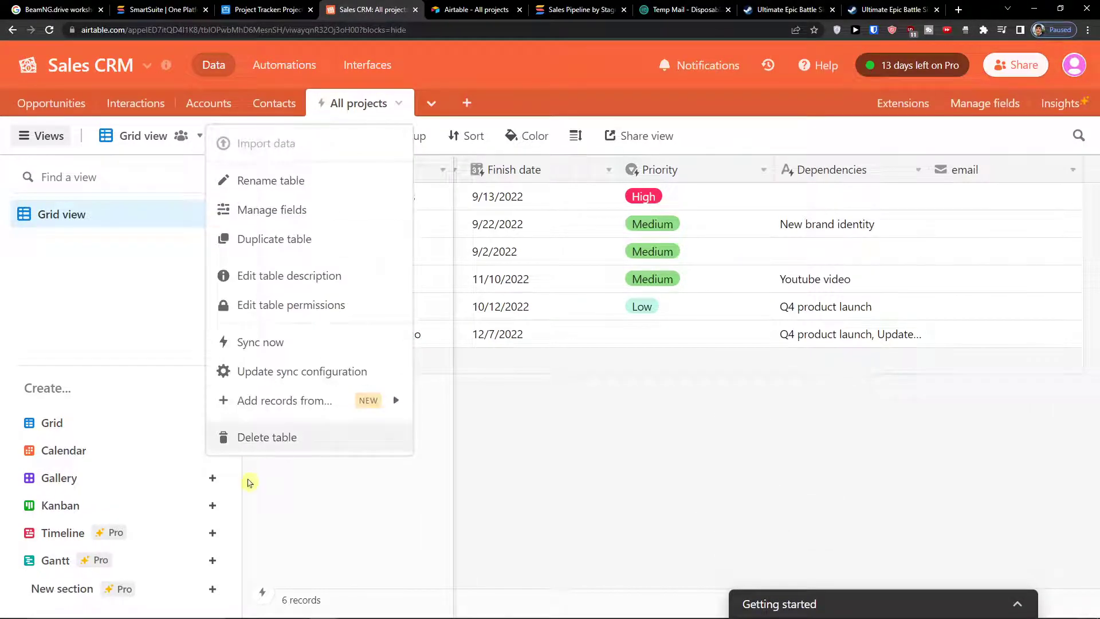
{"action": "key", "text": "Escape"}
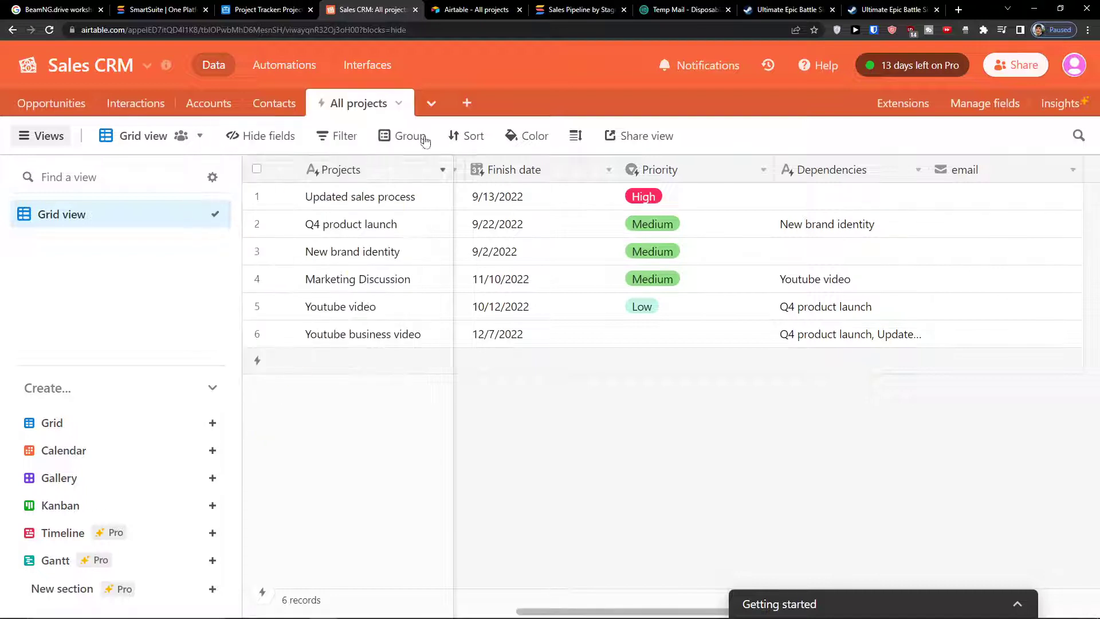
{"action": "left_click", "coordinate": [399, 104]}
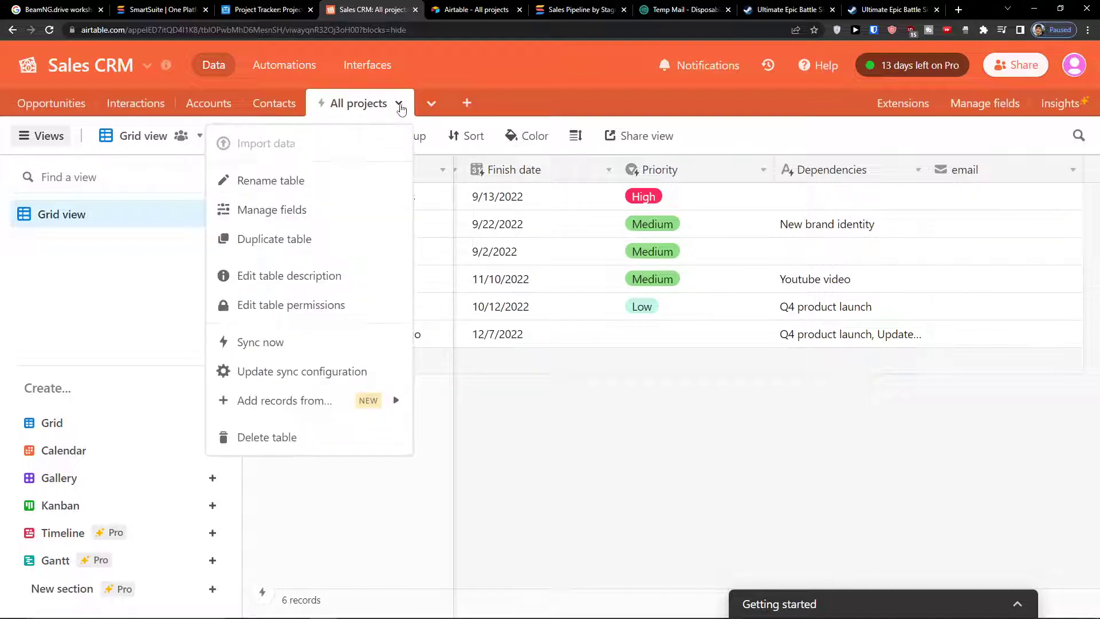
{"action": "left_click", "coordinate": [307, 351]}
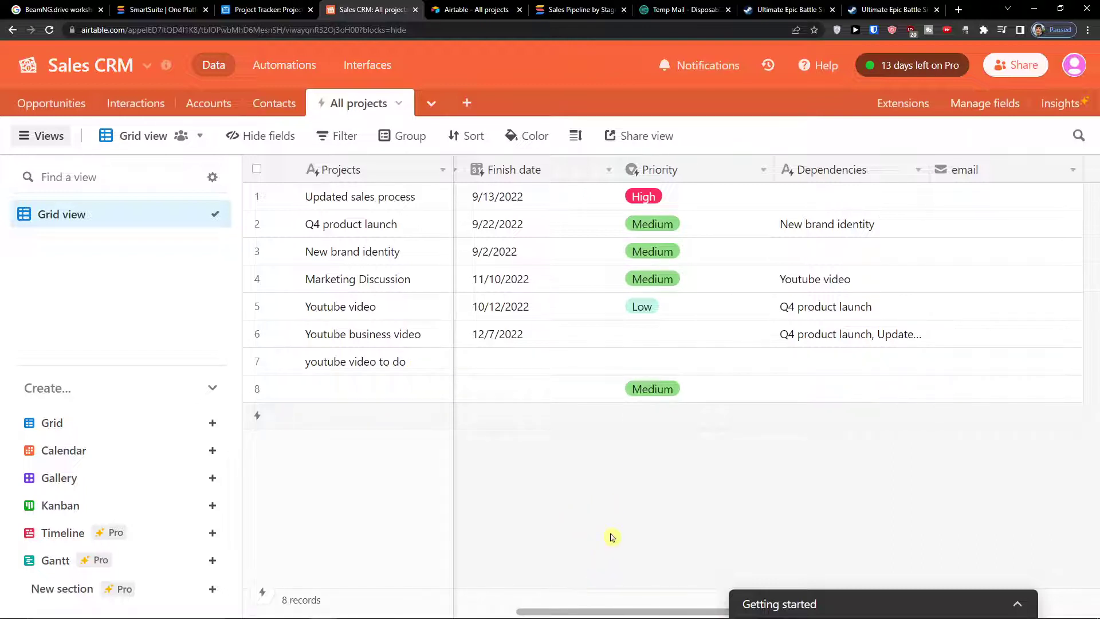
{"action": "left_click", "coordinate": [400, 104]}
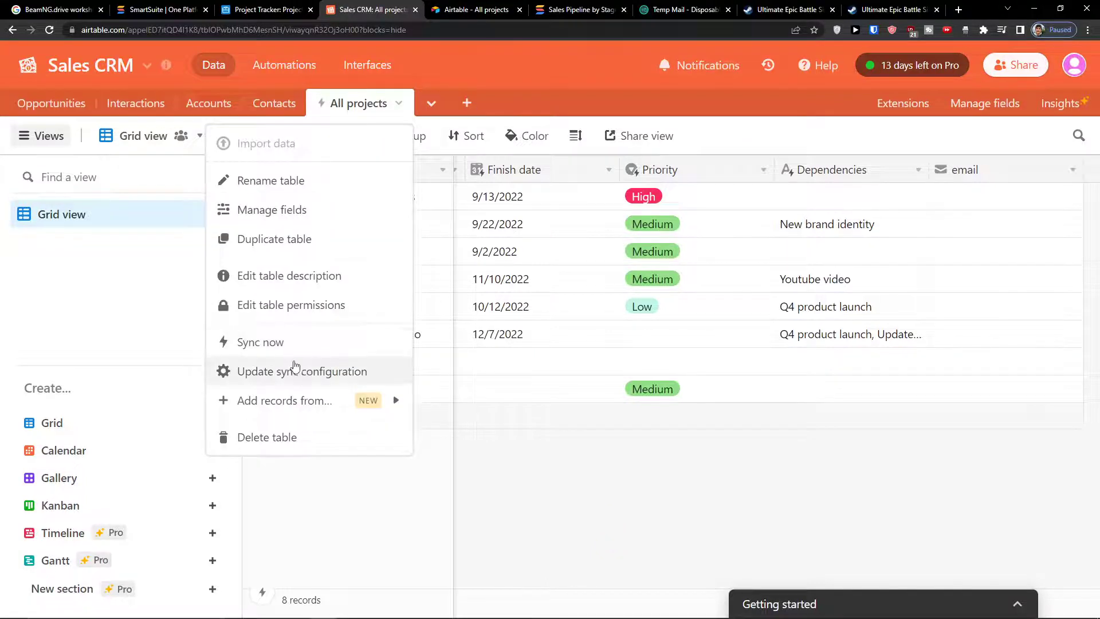
Step: Open the All projects table's sync settings, update the source label, and close the settings
{"action": "mouse_move", "coordinate": [305, 394]}
{"action": "left_click", "coordinate": [361, 370]}
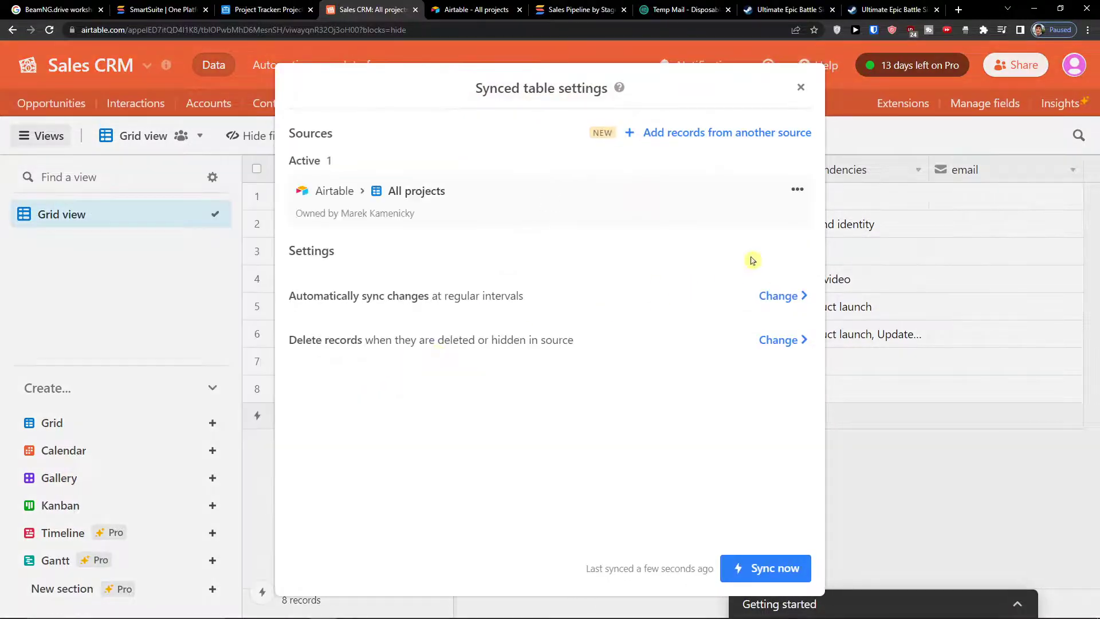
{"action": "left_click", "coordinate": [798, 190]}
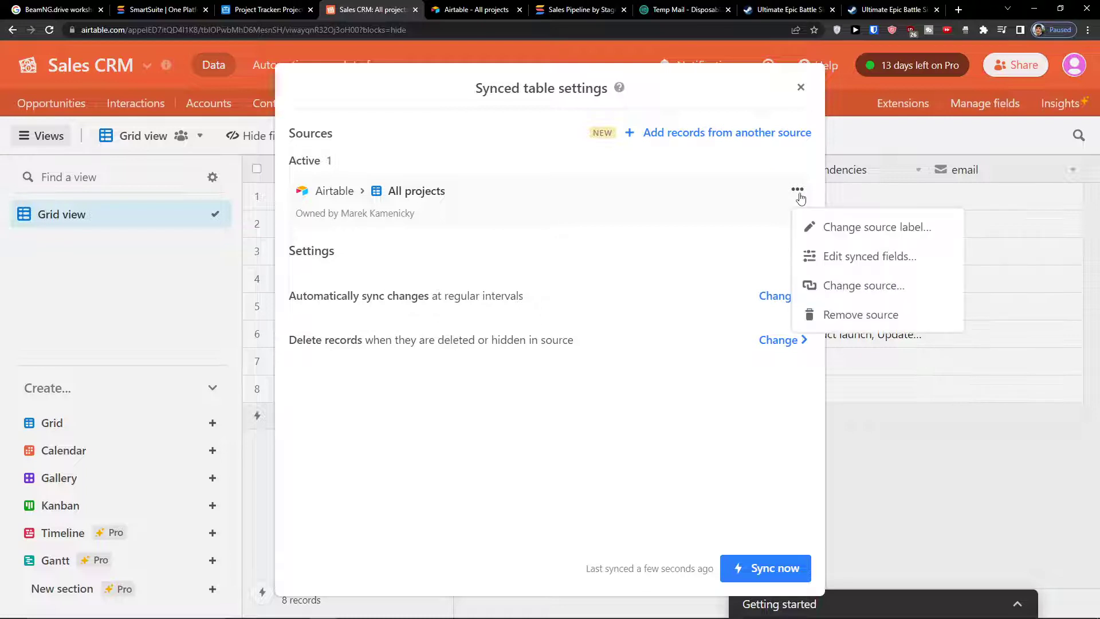
{"action": "left_click", "coordinate": [819, 225]}
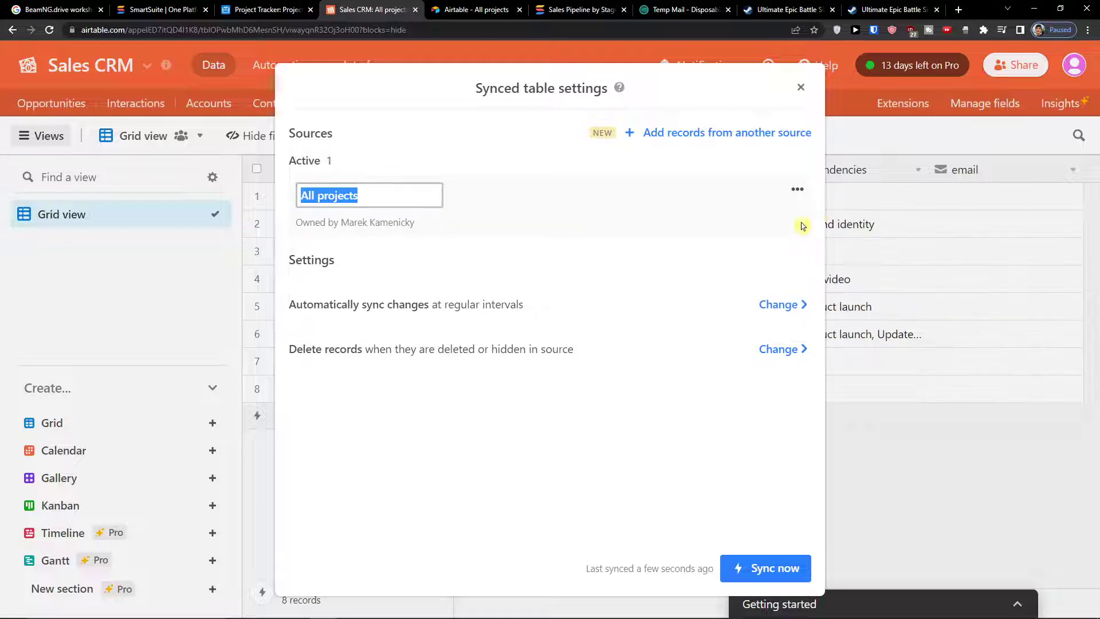
{"action": "left_click", "coordinate": [793, 218]}
{"action": "left_click", "coordinate": [473, 200]}
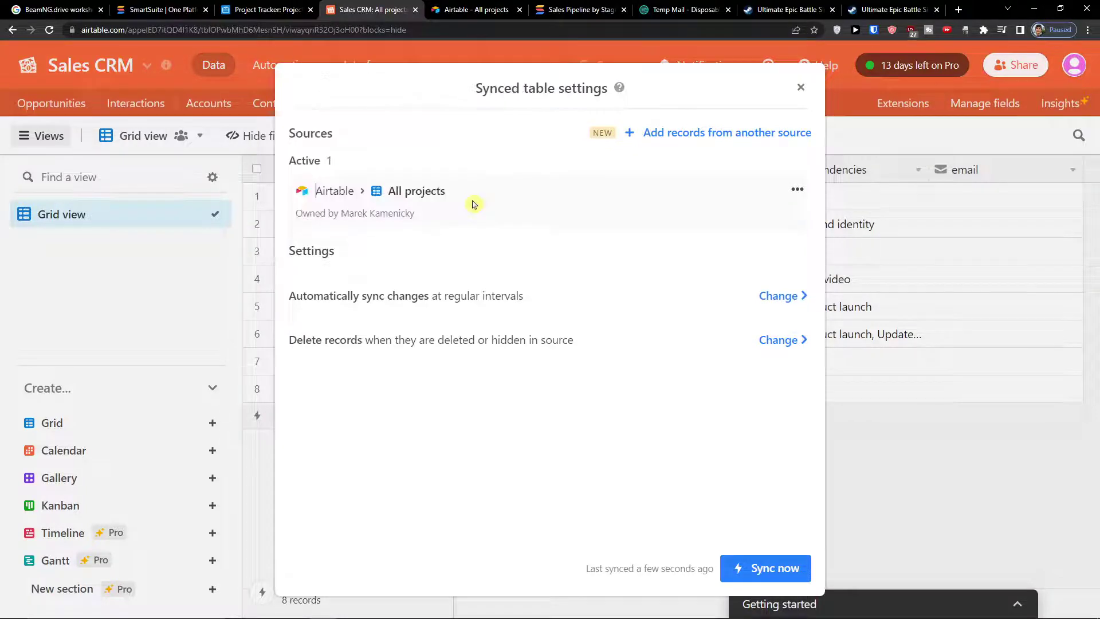
{"action": "mouse_move", "coordinate": [11, 610]}
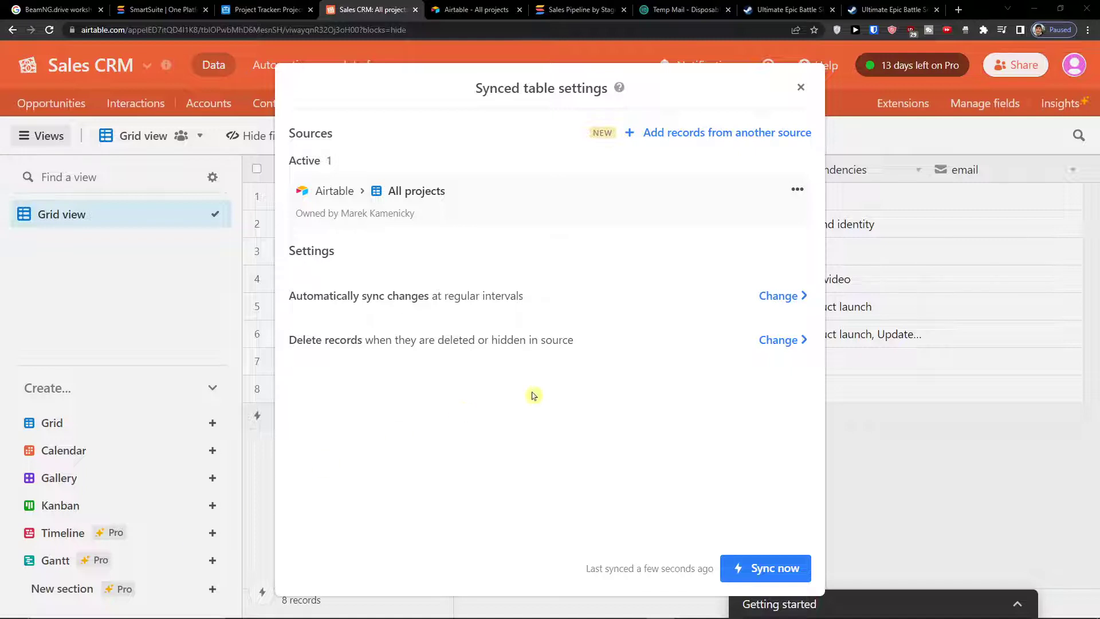
{"action": "left_click", "coordinate": [801, 87]}
Step: Delete the synced All projects table from the Sales CRM base
{"action": "left_click", "coordinate": [398, 103]}
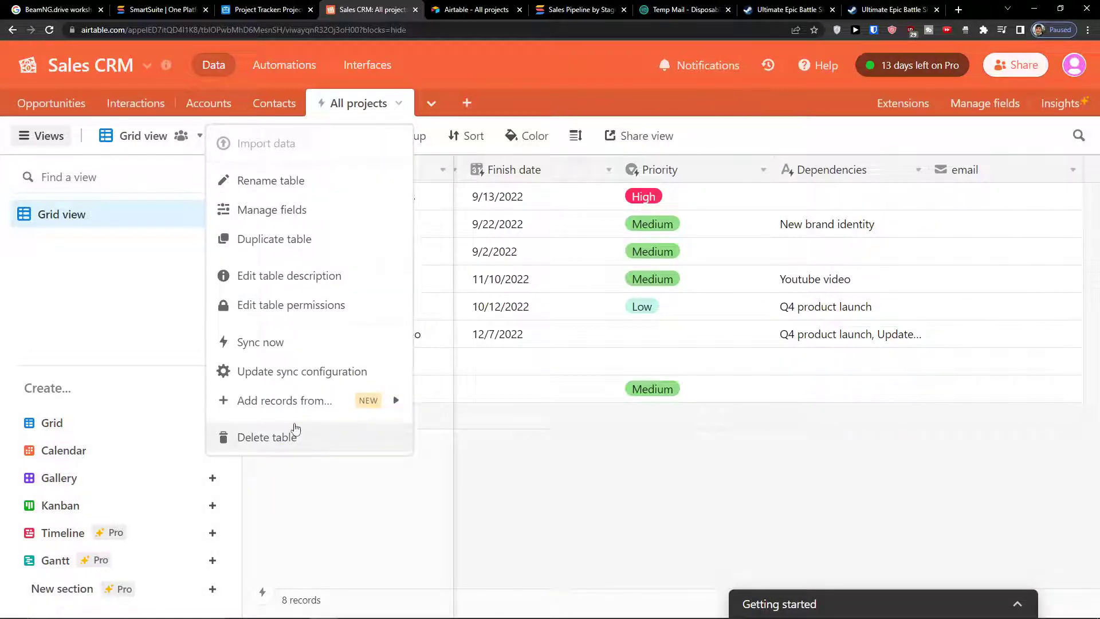
{"action": "left_click", "coordinate": [296, 436]}
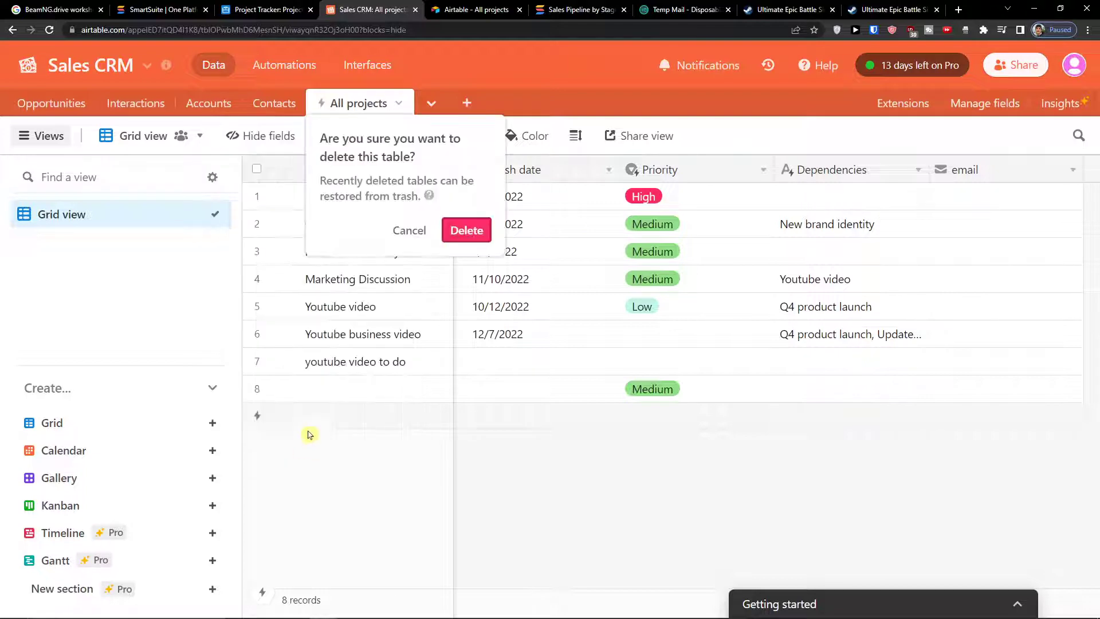
{"action": "left_click", "coordinate": [467, 232]}
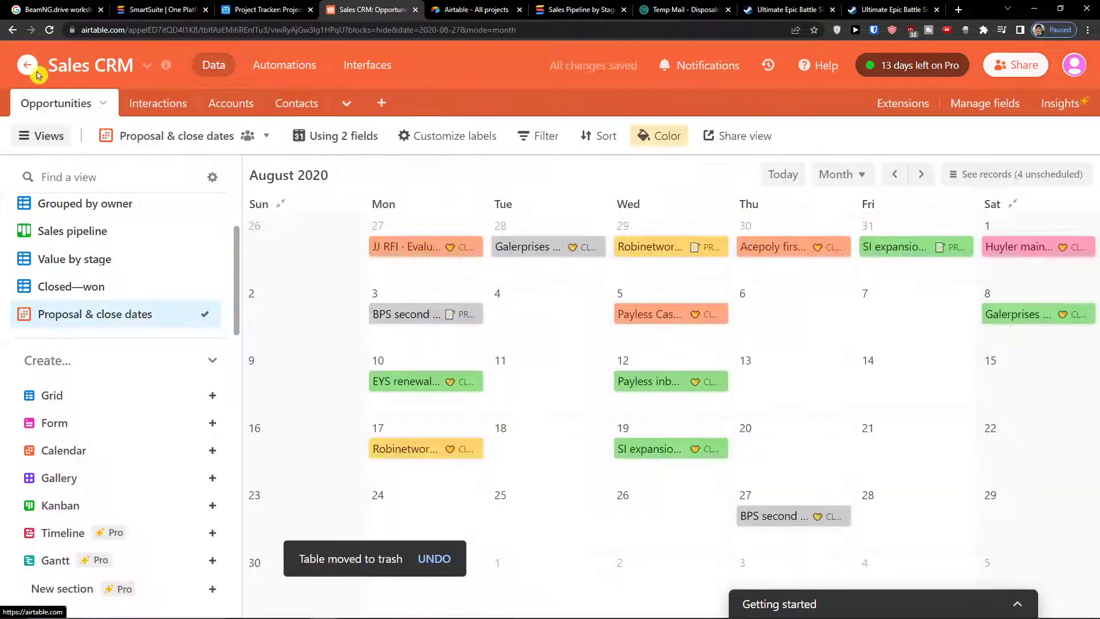
Step: In Project Tracker, enable syncing on the All projects view and start syncing it to another base
{"action": "left_click", "coordinate": [36, 72]}
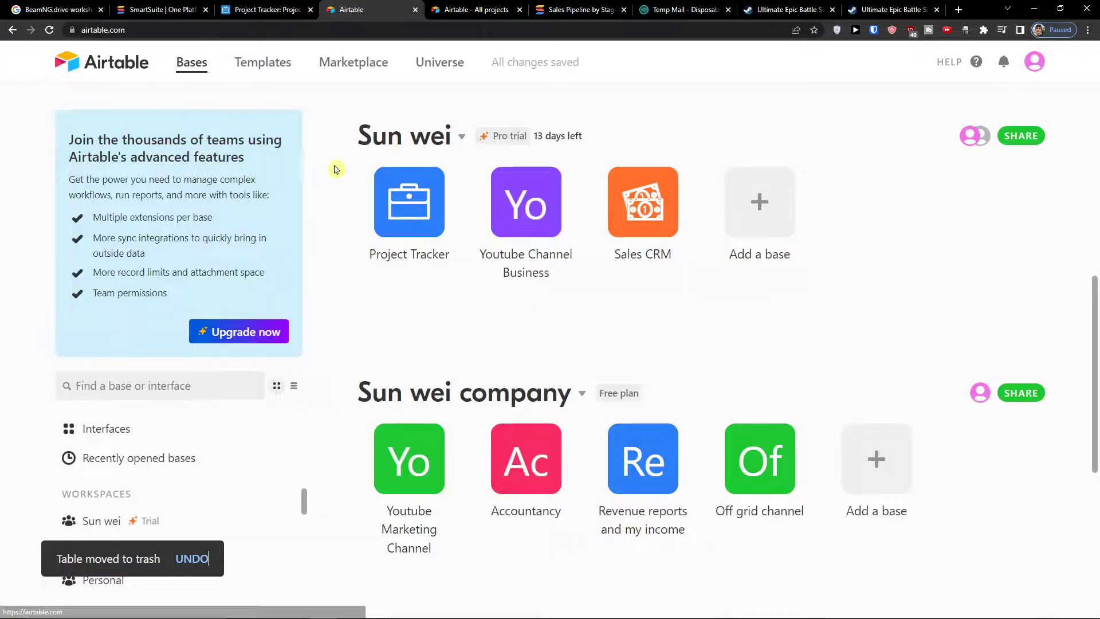
{"action": "left_click", "coordinate": [410, 201]}
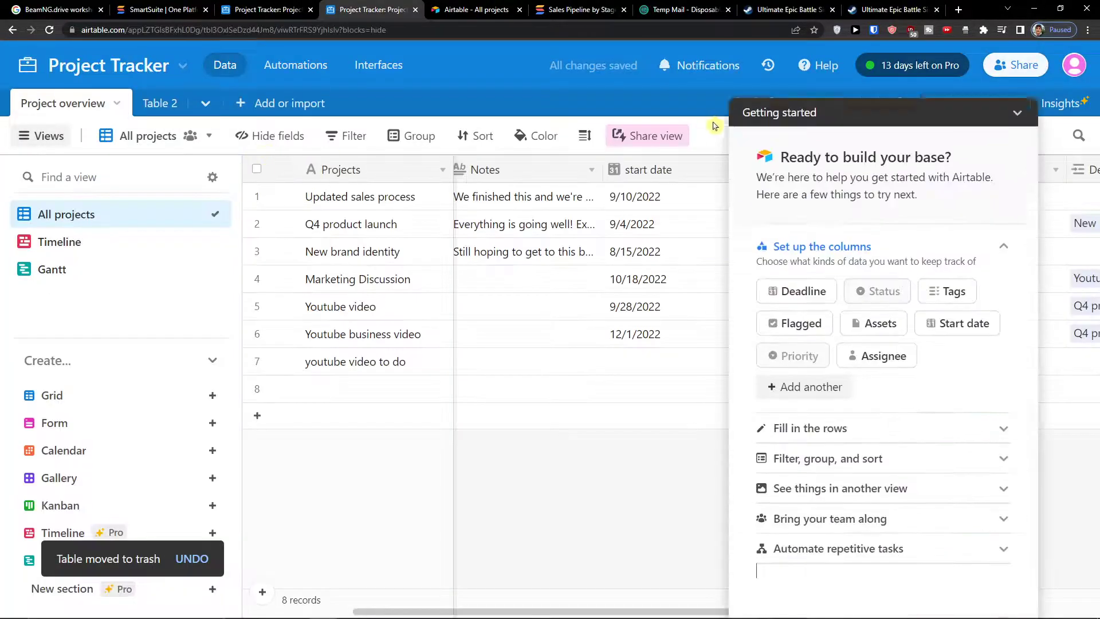
{"action": "left_click", "coordinate": [651, 136]}
{"action": "left_click", "coordinate": [657, 311]}
{"action": "left_click", "coordinate": [657, 310]}
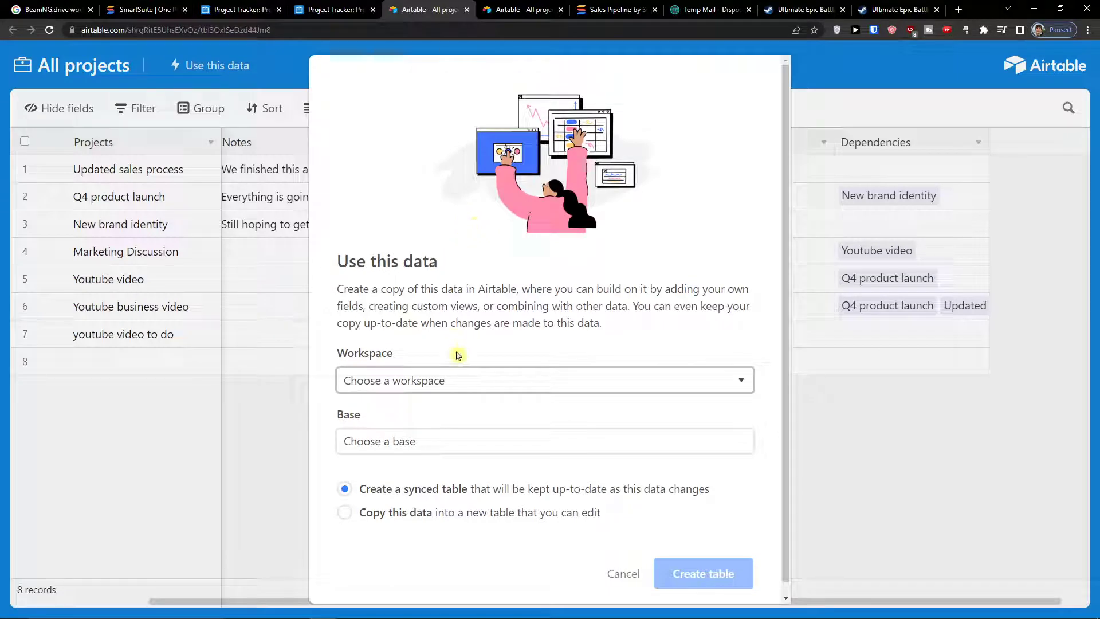
Step: Copy the All projects data into Sales CRM as an editable, unsynced 8-record table
{"action": "left_click", "coordinate": [434, 381]}
{"action": "left_click", "coordinate": [418, 438]}
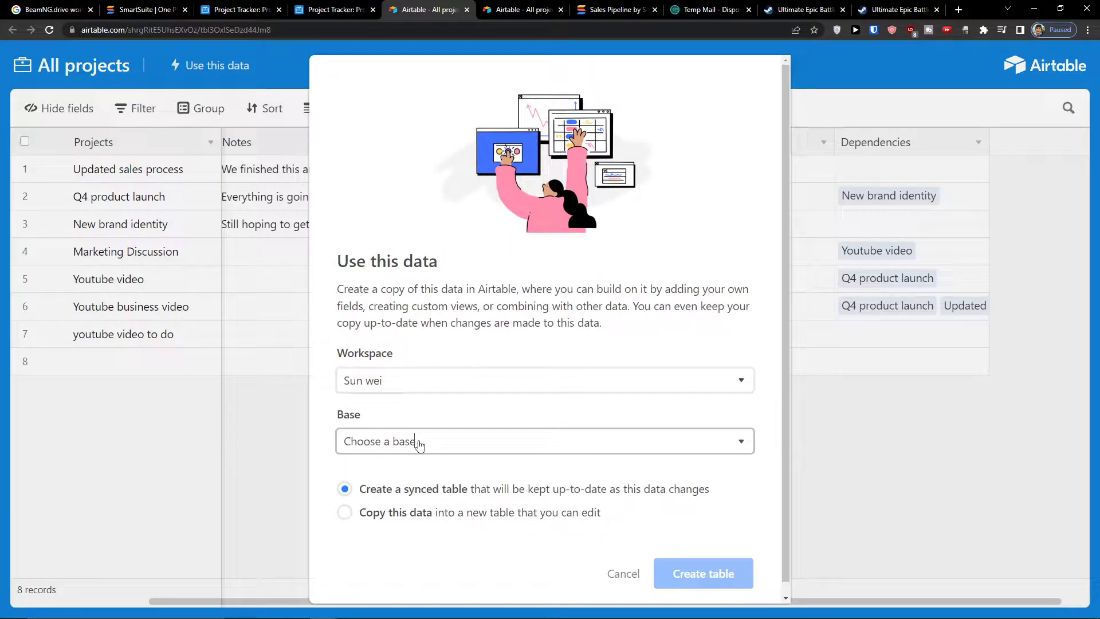
{"action": "left_click", "coordinate": [418, 444]}
{"action": "left_click", "coordinate": [418, 535]}
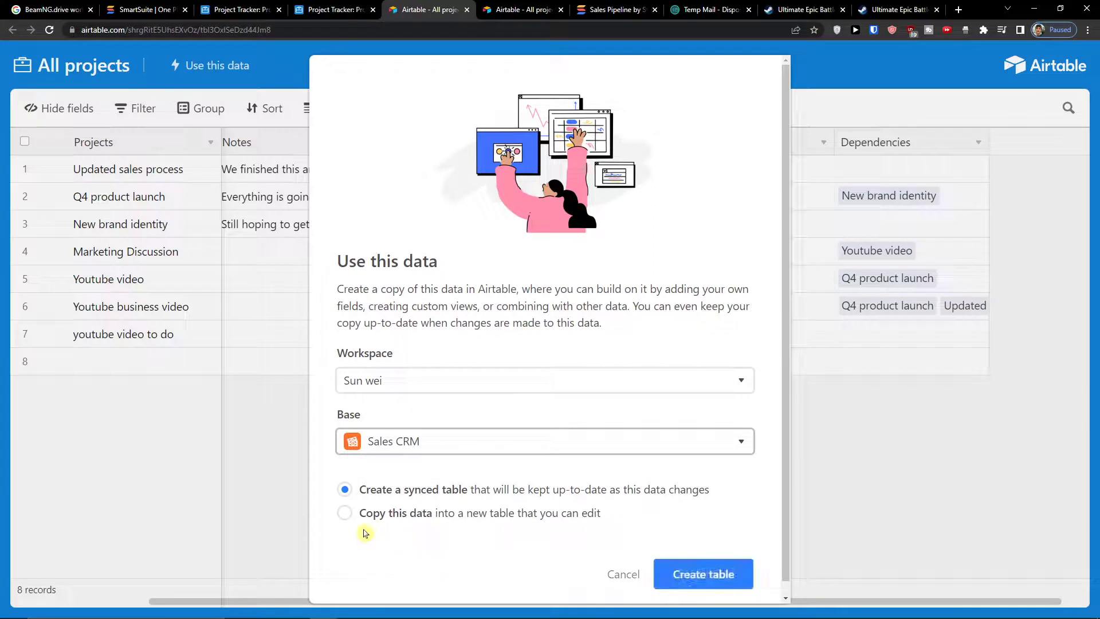
{"action": "left_click", "coordinate": [476, 522]}
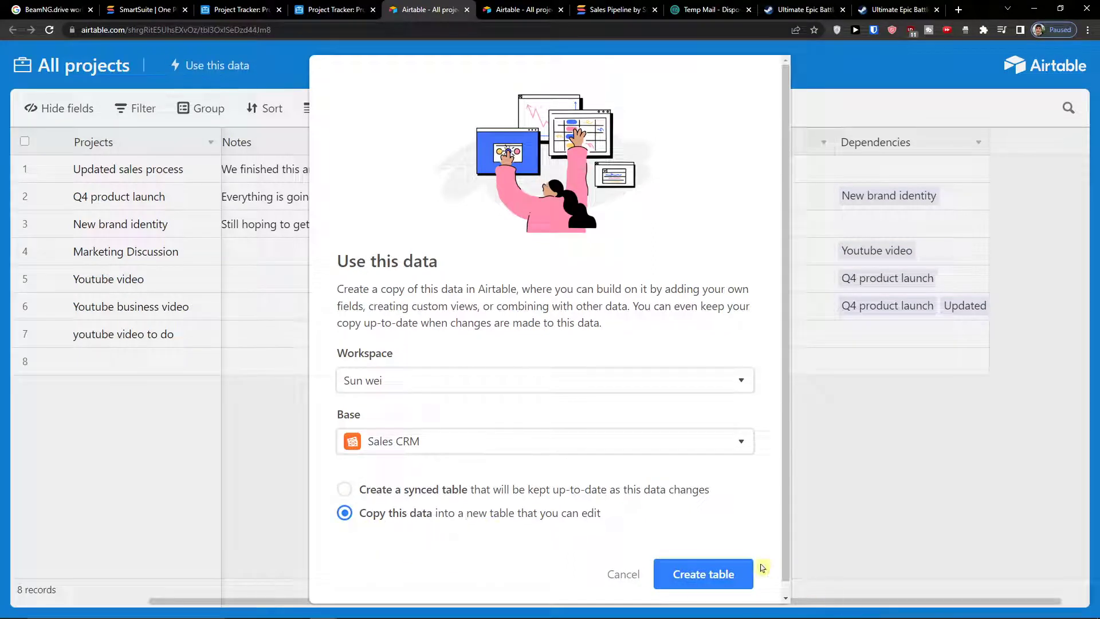
{"action": "left_click", "coordinate": [748, 573]}
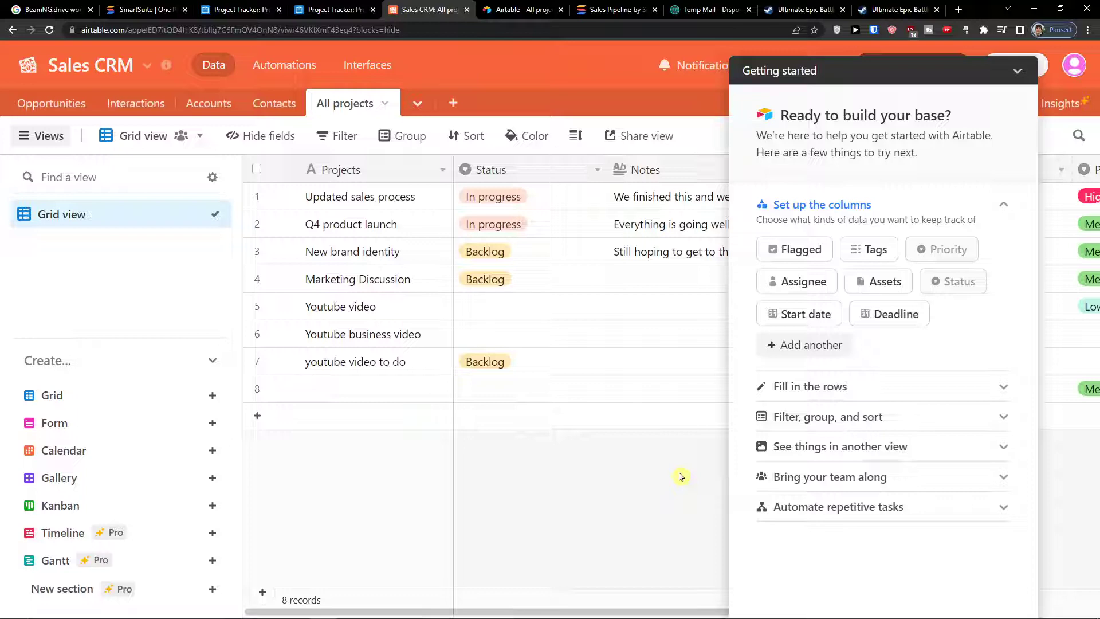
{"action": "left_click", "coordinate": [1018, 71]}
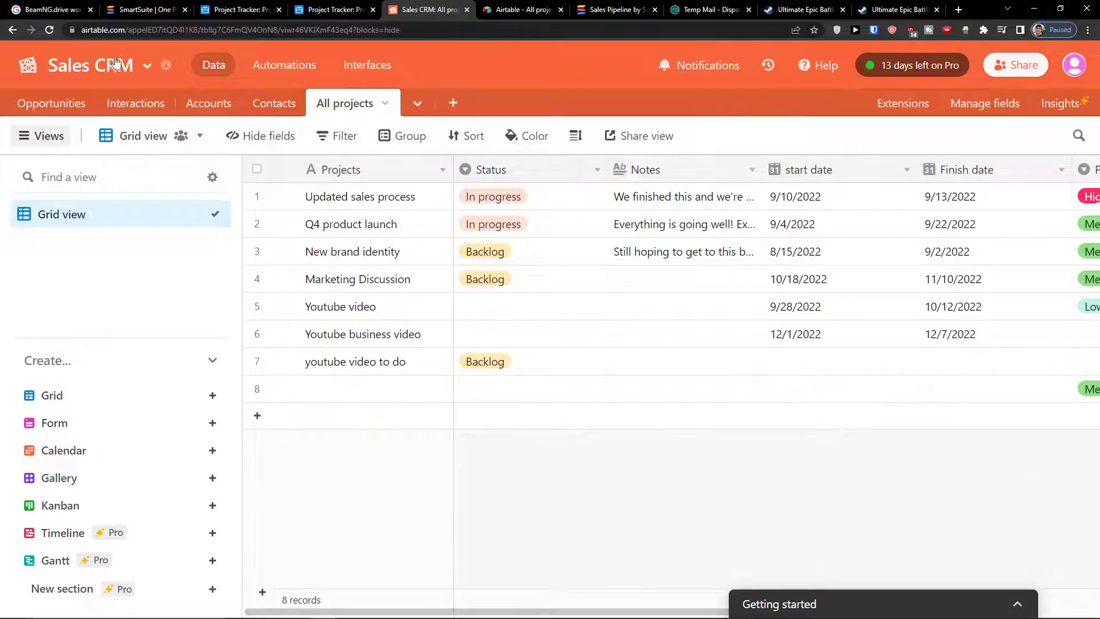
Step: Rename row 8's project to 'ccvcv' in the copied All projects table, then check its table menu
{"action": "left_click_drag", "start_coordinate": [333, 98], "coordinate": [346, 106]}
{"action": "left_click", "coordinate": [346, 380]}
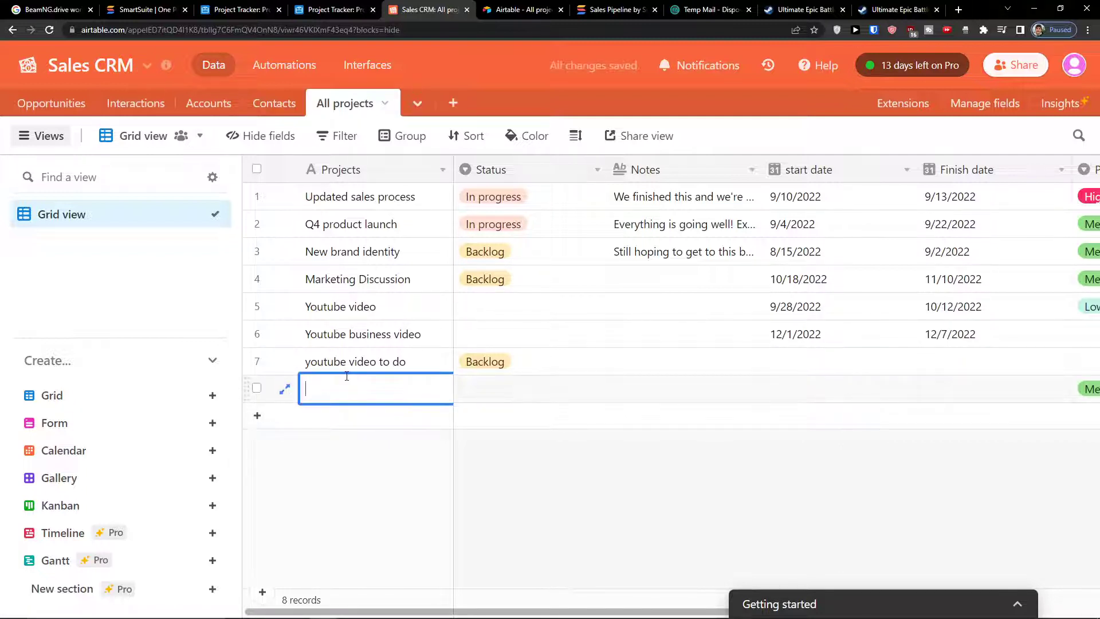
{"action": "type", "text": "ccvcv"}
{"action": "left_click", "coordinate": [348, 461]}
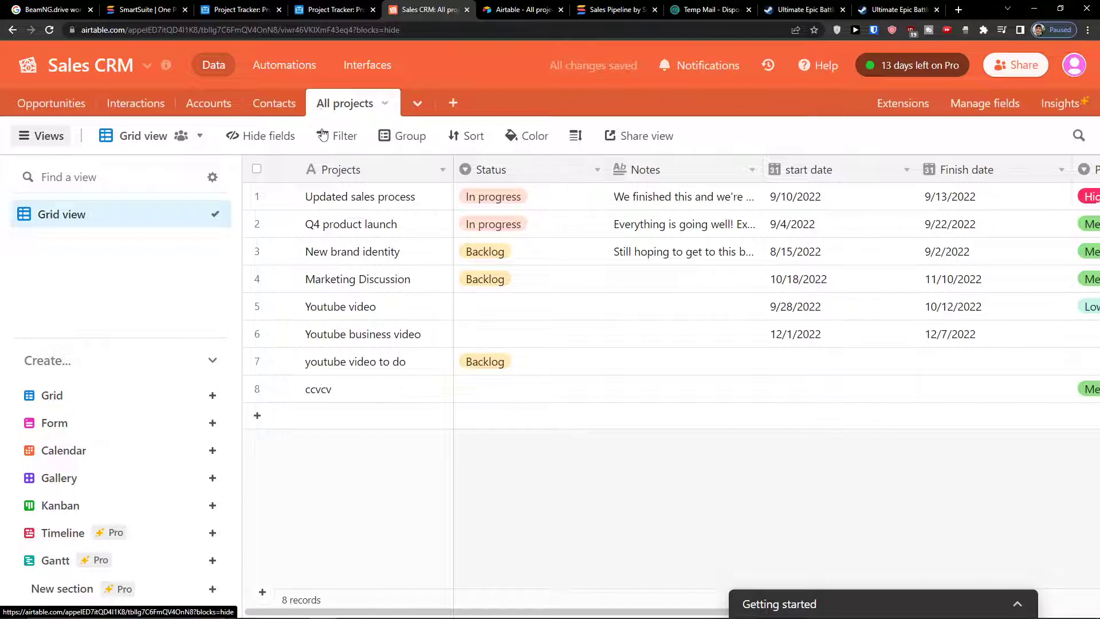
{"action": "left_click", "coordinate": [384, 103]}
{"action": "left_click", "coordinate": [272, 451]}
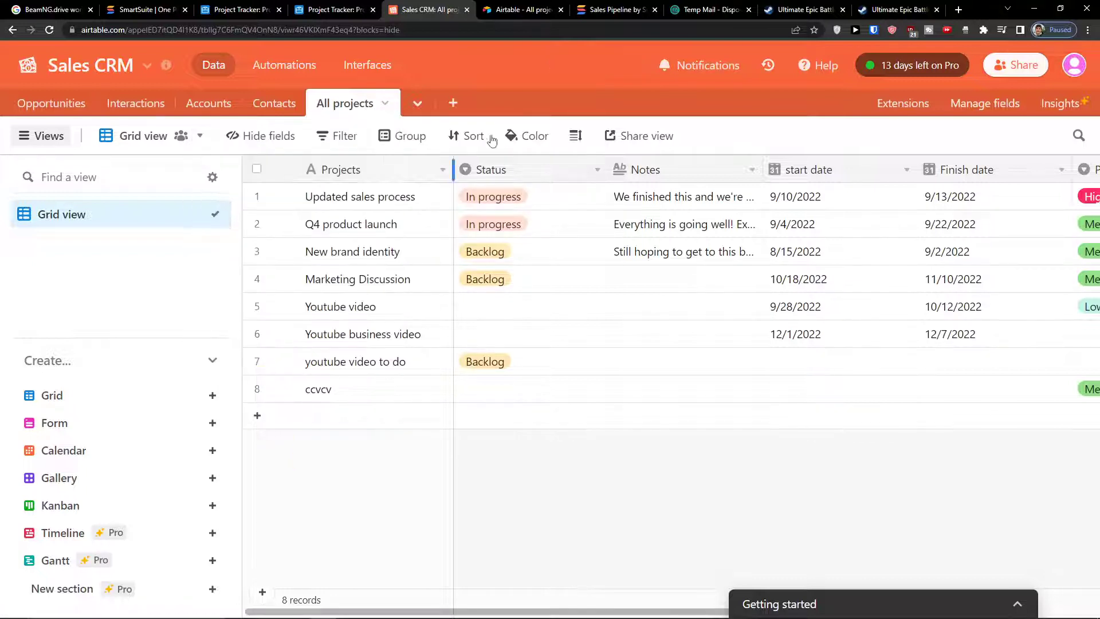
Step: Leave Sales CRM and open the Project Tracker base from the home page
{"action": "left_click", "coordinate": [34, 106]}
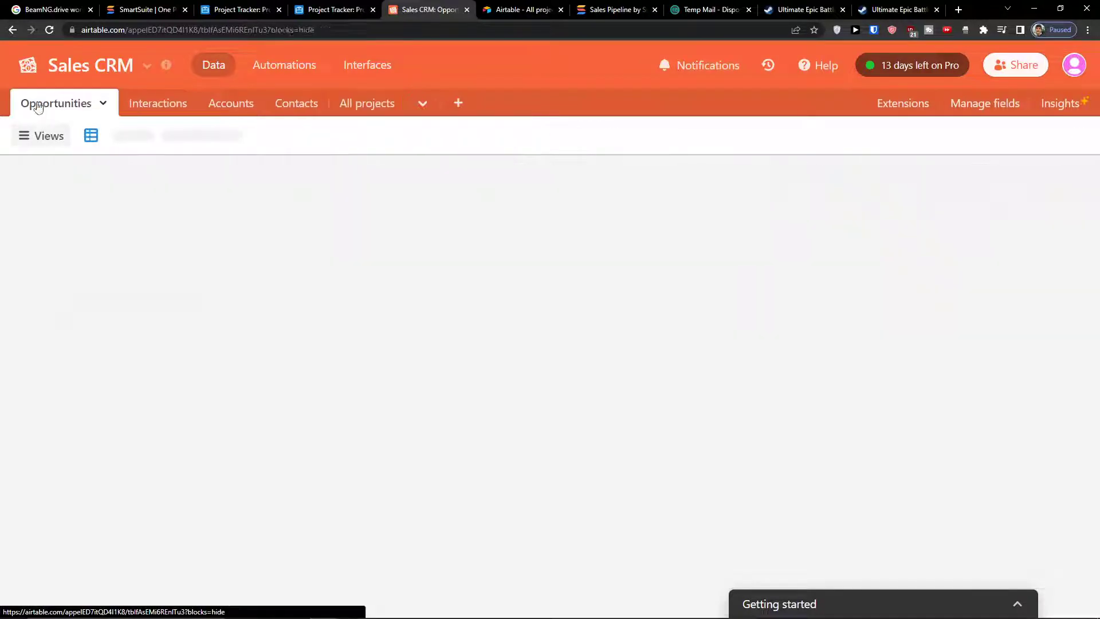
{"action": "left_click", "coordinate": [384, 100]}
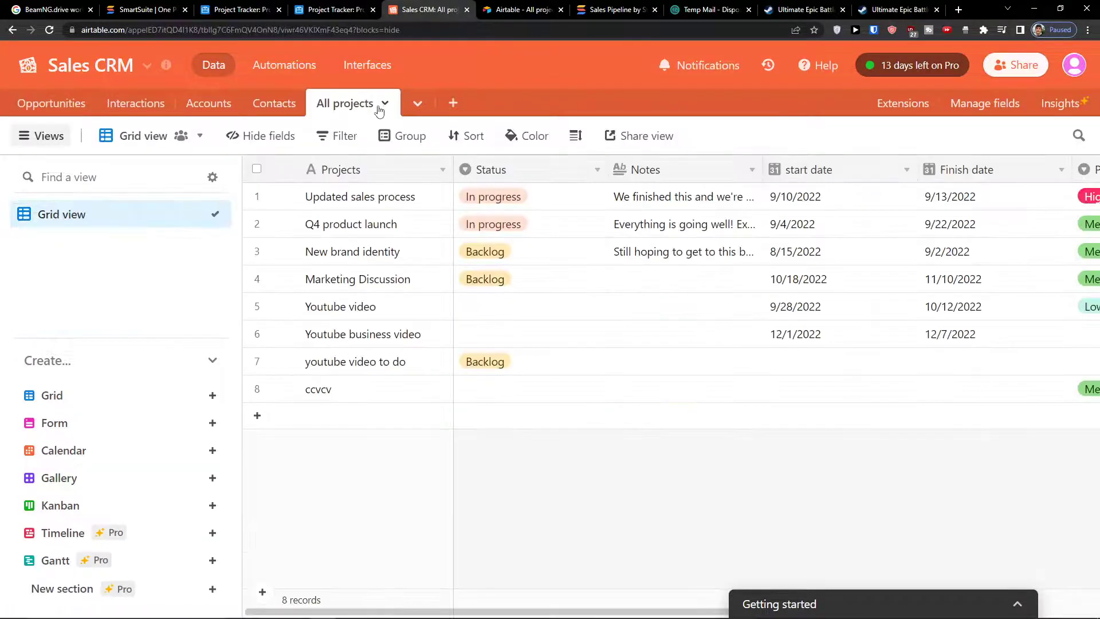
{"action": "left_click", "coordinate": [31, 69]}
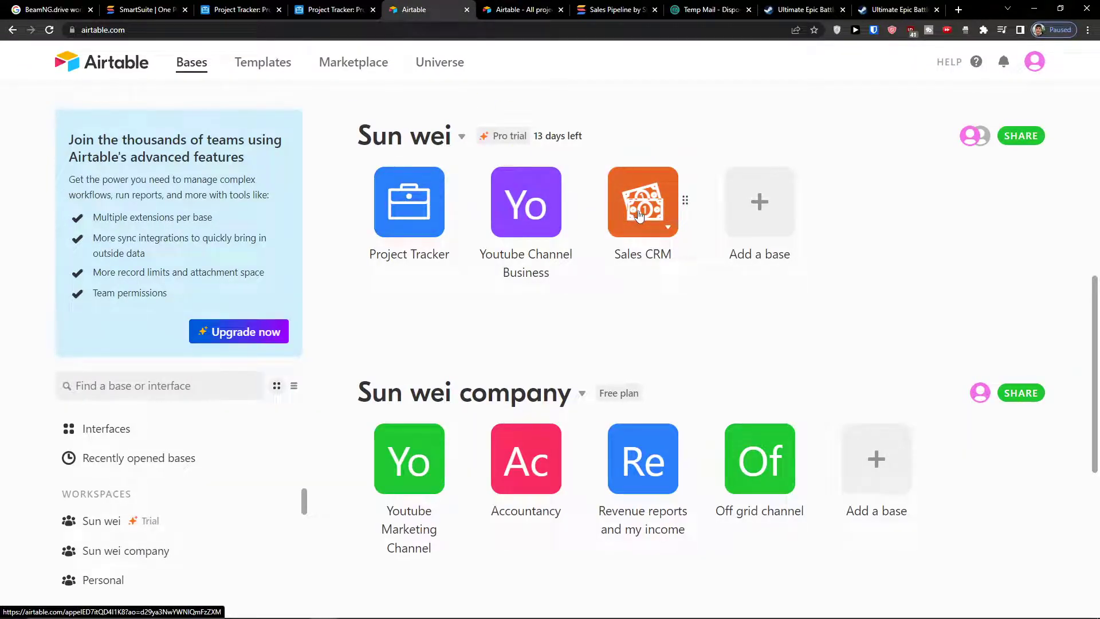
{"action": "left_click", "coordinate": [427, 208]}
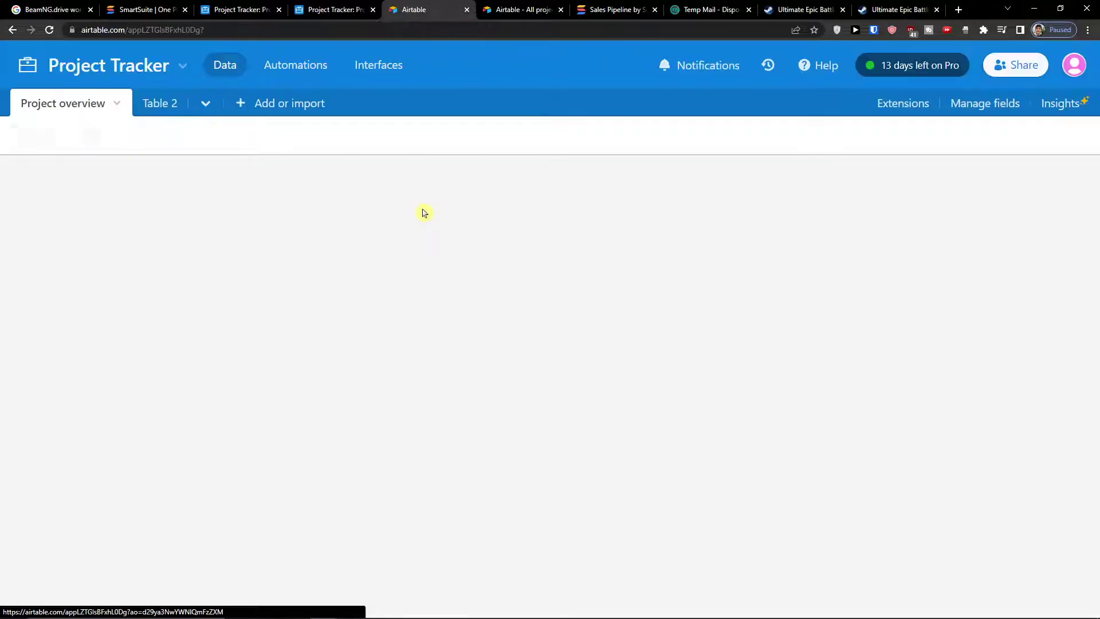
Step: Sync Project Tracker's All projects view into the Sales CRM base as a new synced table
{"action": "left_click", "coordinate": [650, 136]}
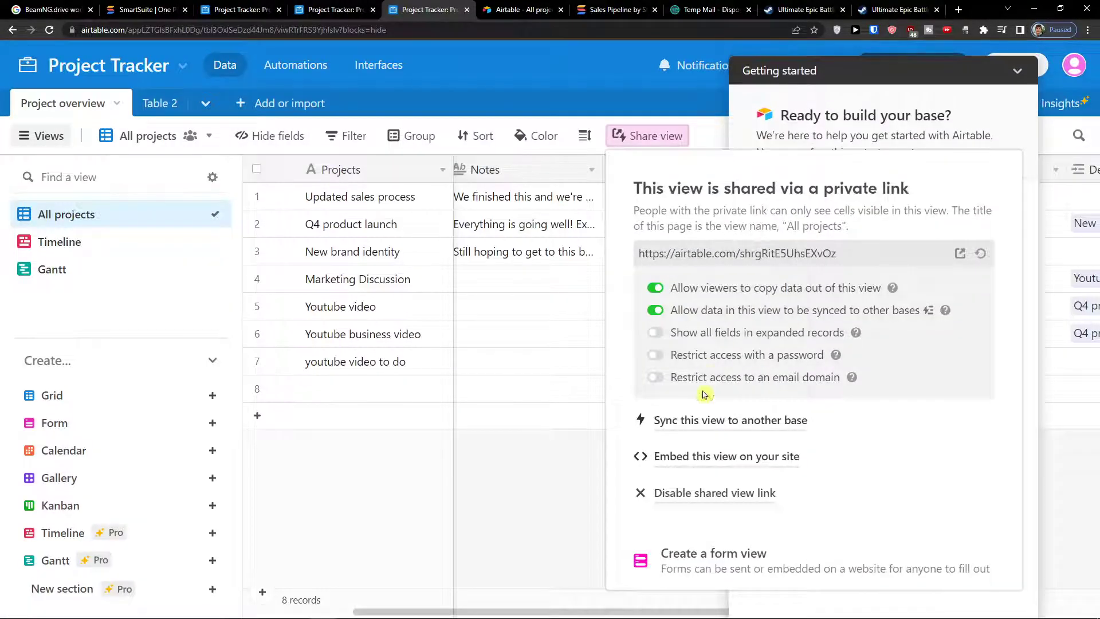
{"action": "left_click", "coordinate": [693, 431]}
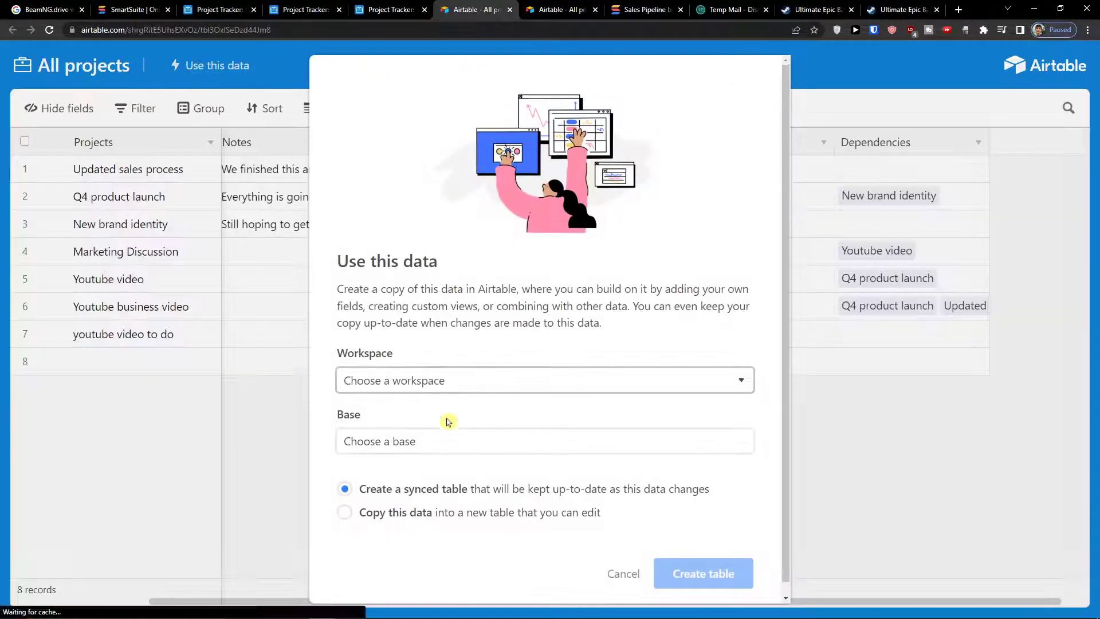
{"action": "left_click", "coordinate": [432, 395]}
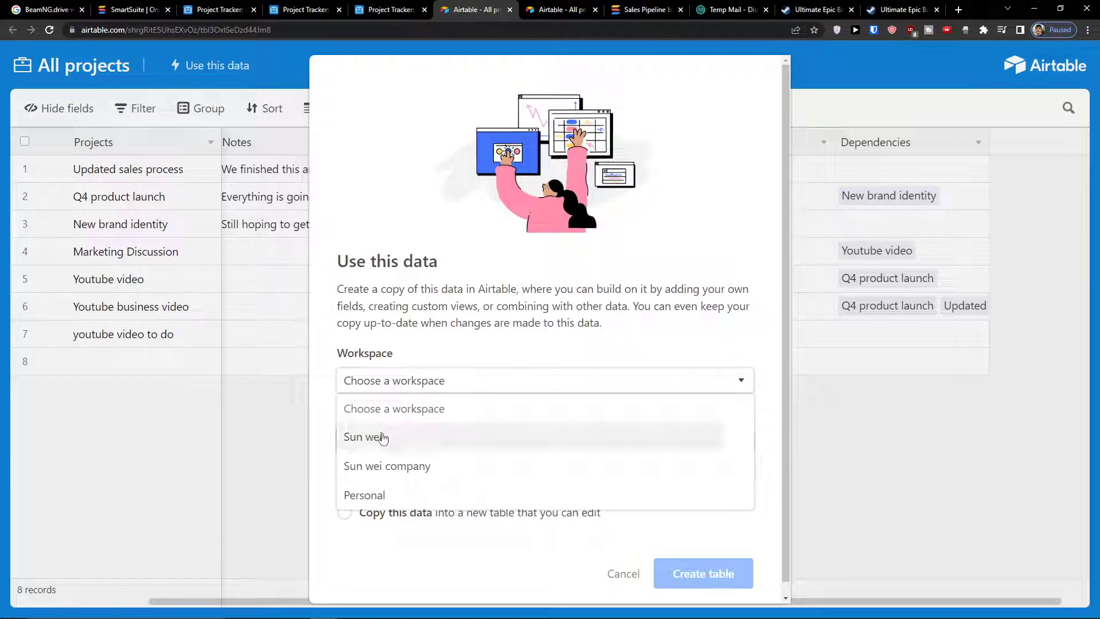
{"action": "left_click", "coordinate": [378, 436]}
{"action": "left_click", "coordinate": [394, 440]}
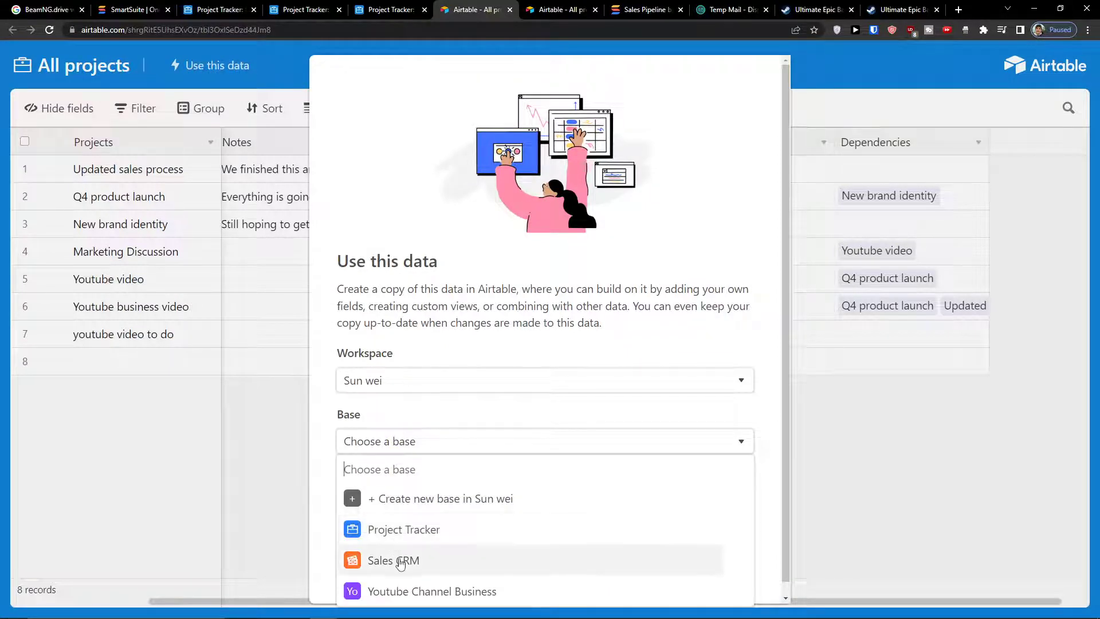
{"action": "left_click", "coordinate": [381, 560]}
{"action": "left_click", "coordinate": [705, 573]}
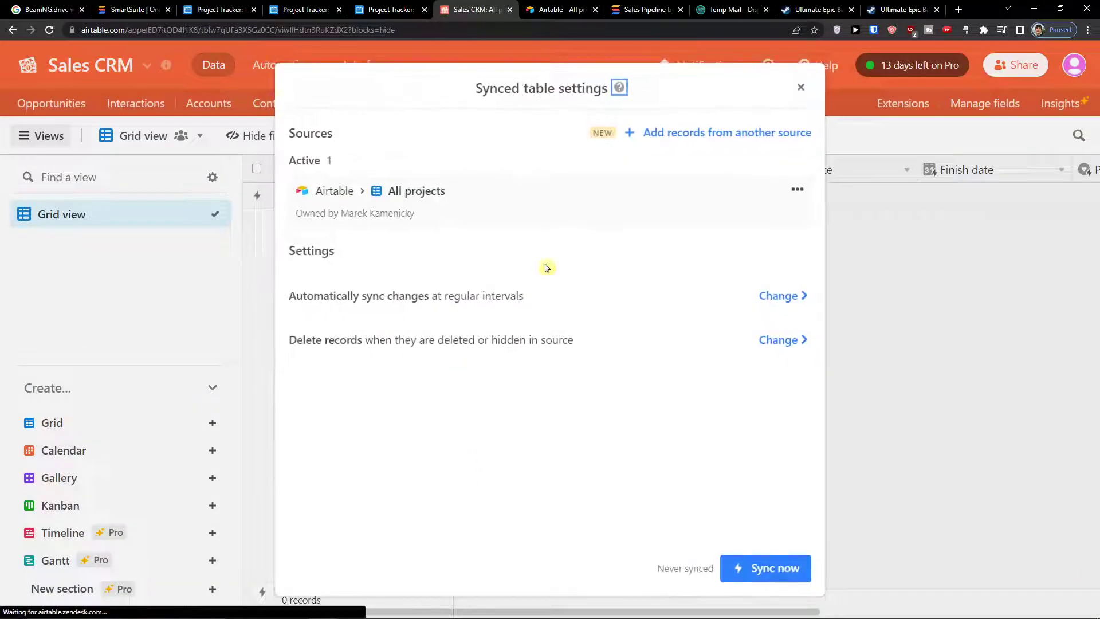
Step: Run the first sync to pull 8 records into All projects 2, then compare it with the copied table
{"action": "left_click", "coordinate": [765, 569]}
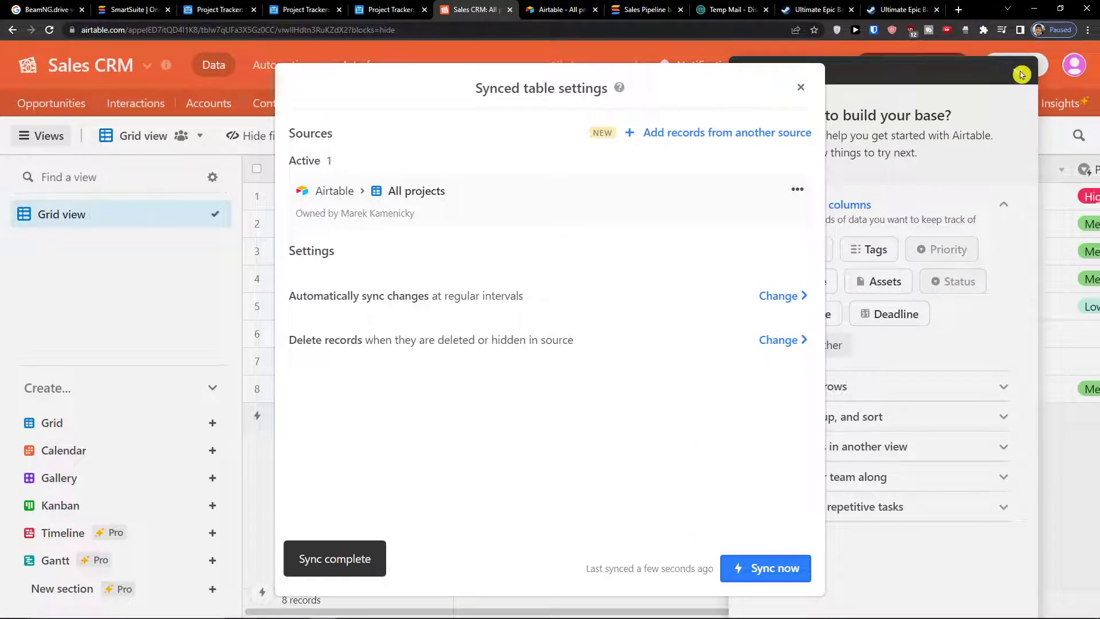
{"action": "left_click", "coordinate": [1022, 75]}
{"action": "left_click", "coordinate": [1020, 73]}
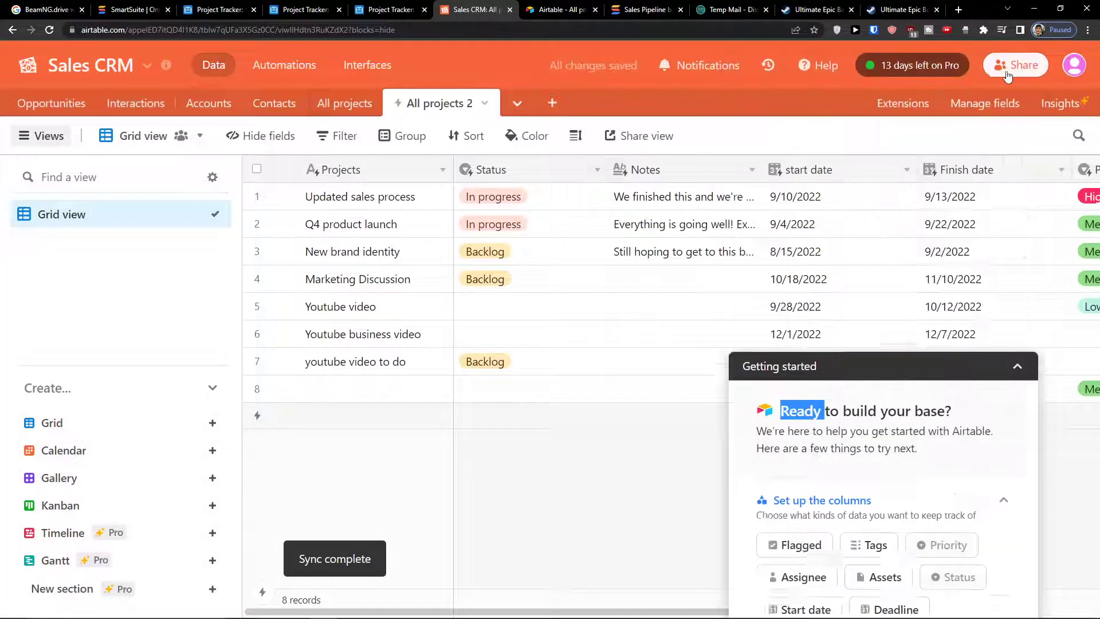
{"action": "left_click", "coordinate": [348, 101]}
{"action": "left_click", "coordinate": [419, 103]}
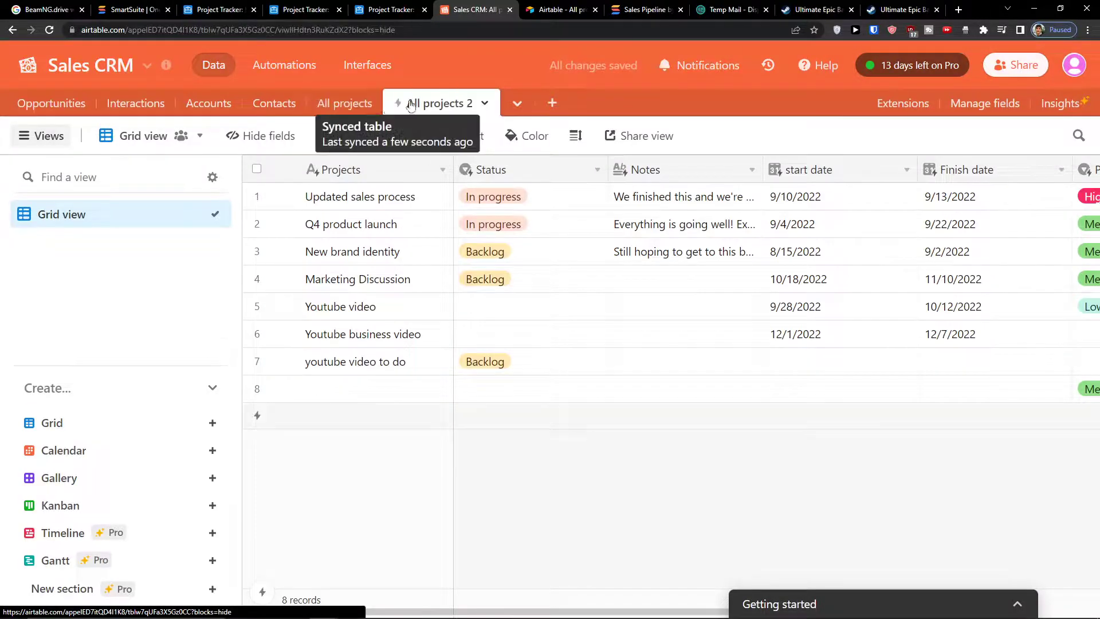
{"action": "left_click", "coordinate": [358, 112]}
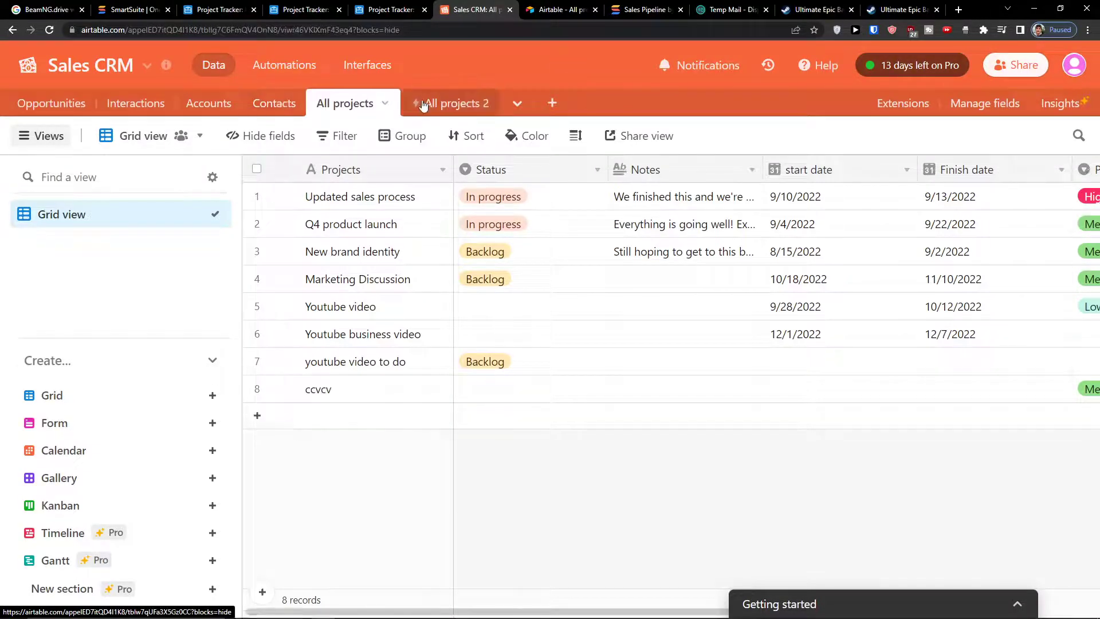
{"action": "left_click", "coordinate": [418, 103]}
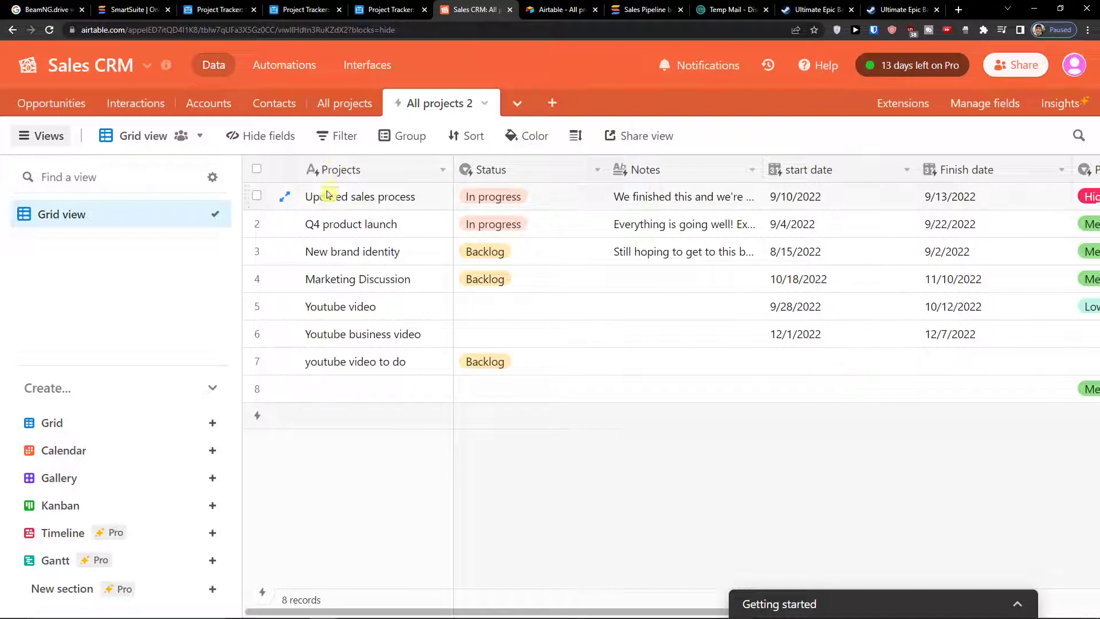
Step: Confirm the synced 'New brand identity' and 'youtube video to do' cells are read-only, then open the All projects 2 table options
{"action": "left_click", "coordinate": [363, 245]}
{"action": "left_click", "coordinate": [363, 244]}
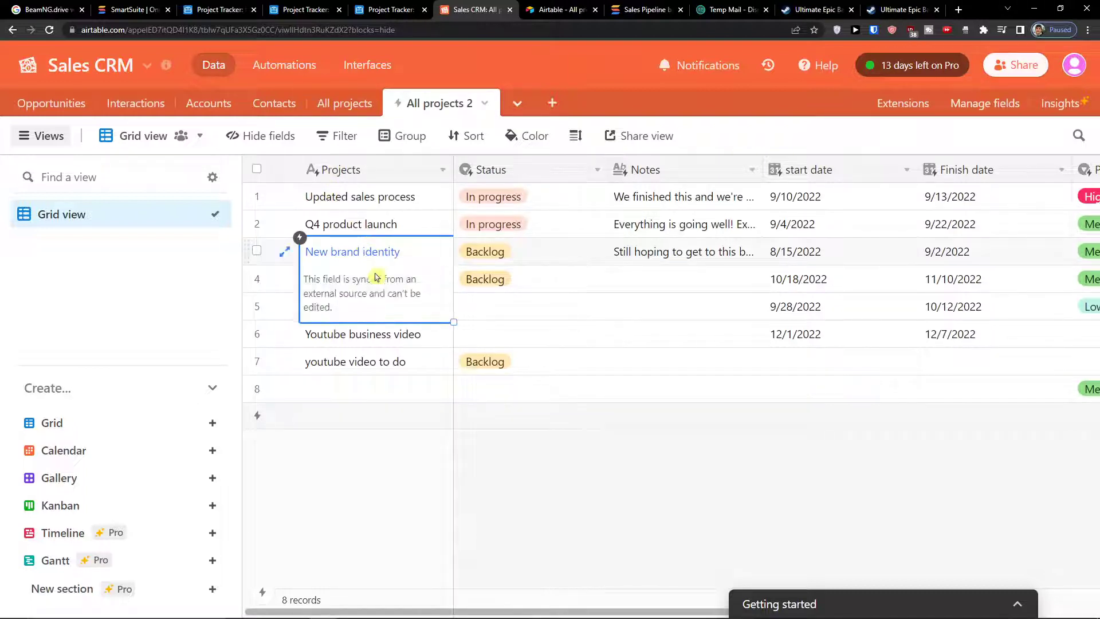
{"action": "left_click", "coordinate": [337, 365]}
{"action": "left_click", "coordinate": [383, 357]}
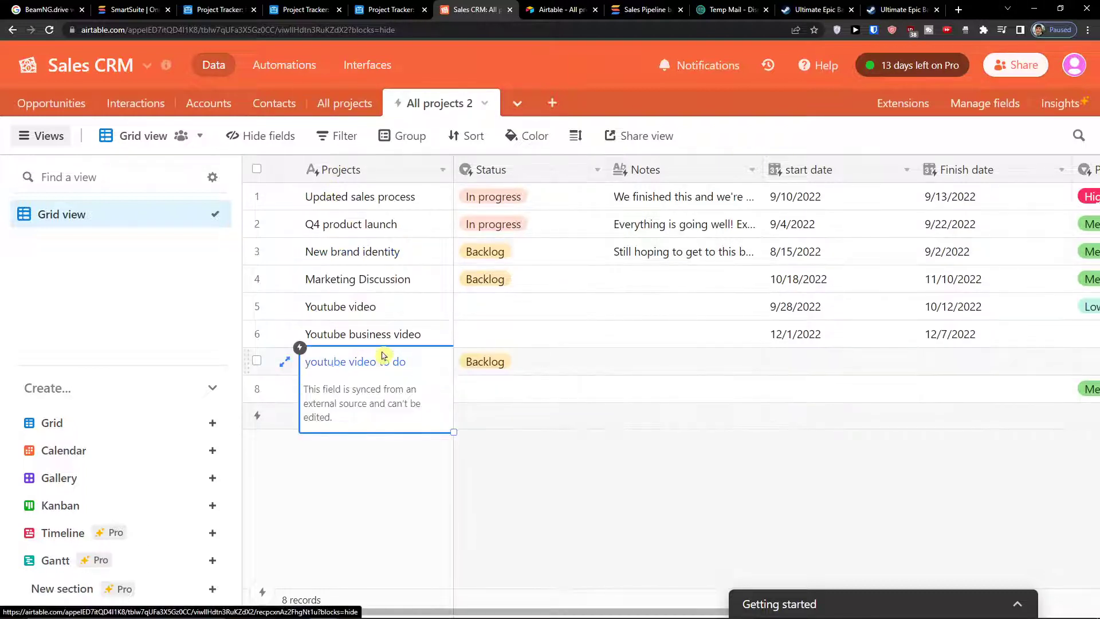
{"action": "left_click", "coordinate": [643, 443]}
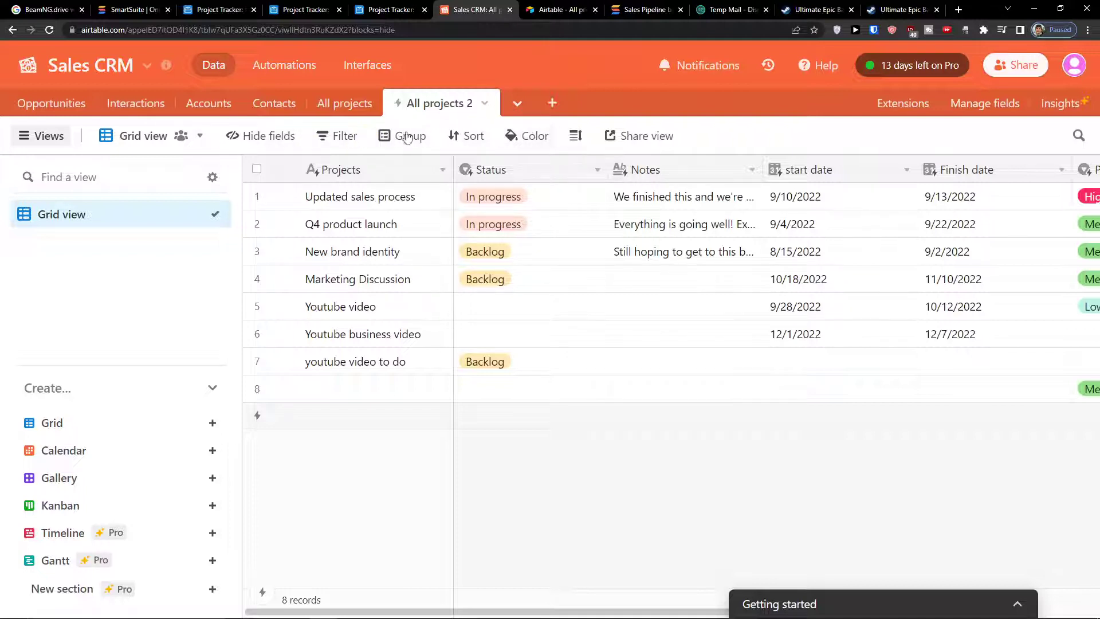
{"action": "left_click", "coordinate": [485, 104]}
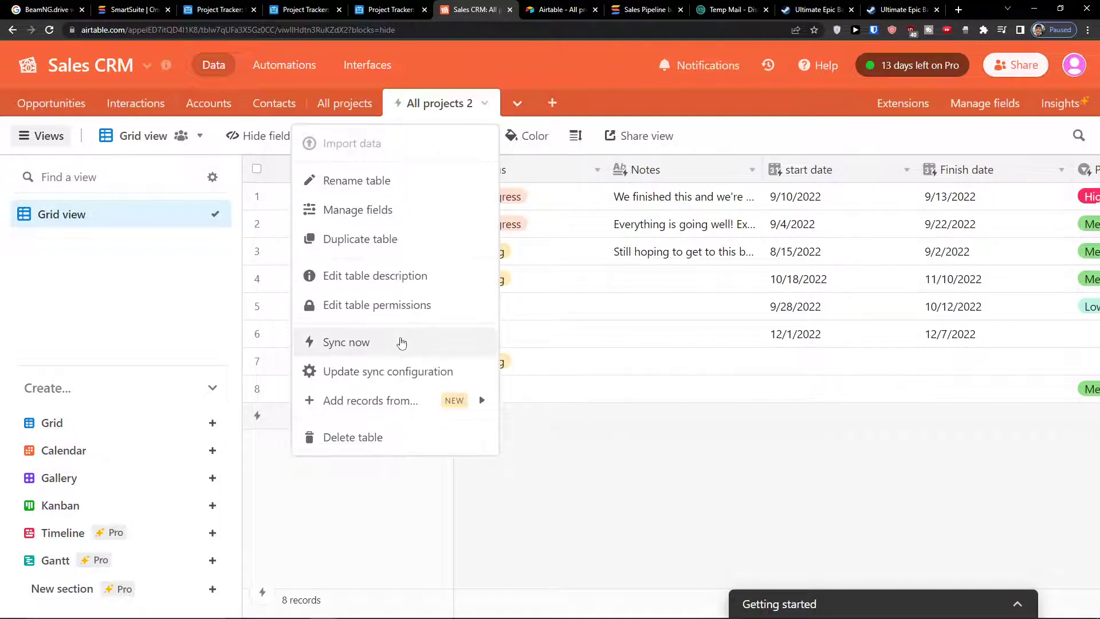